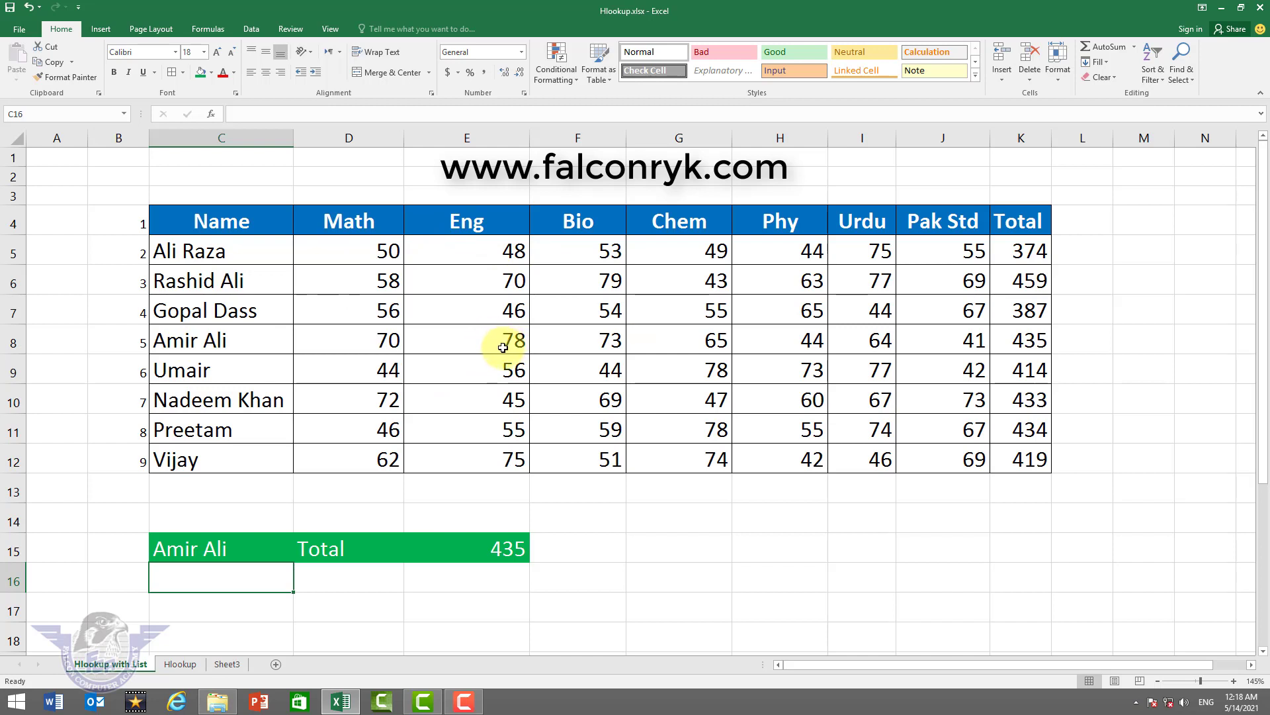
# - Switch the subject in D15 to Eng and finally to Urdu using the cell's list
pyautogui.click(395, 548)
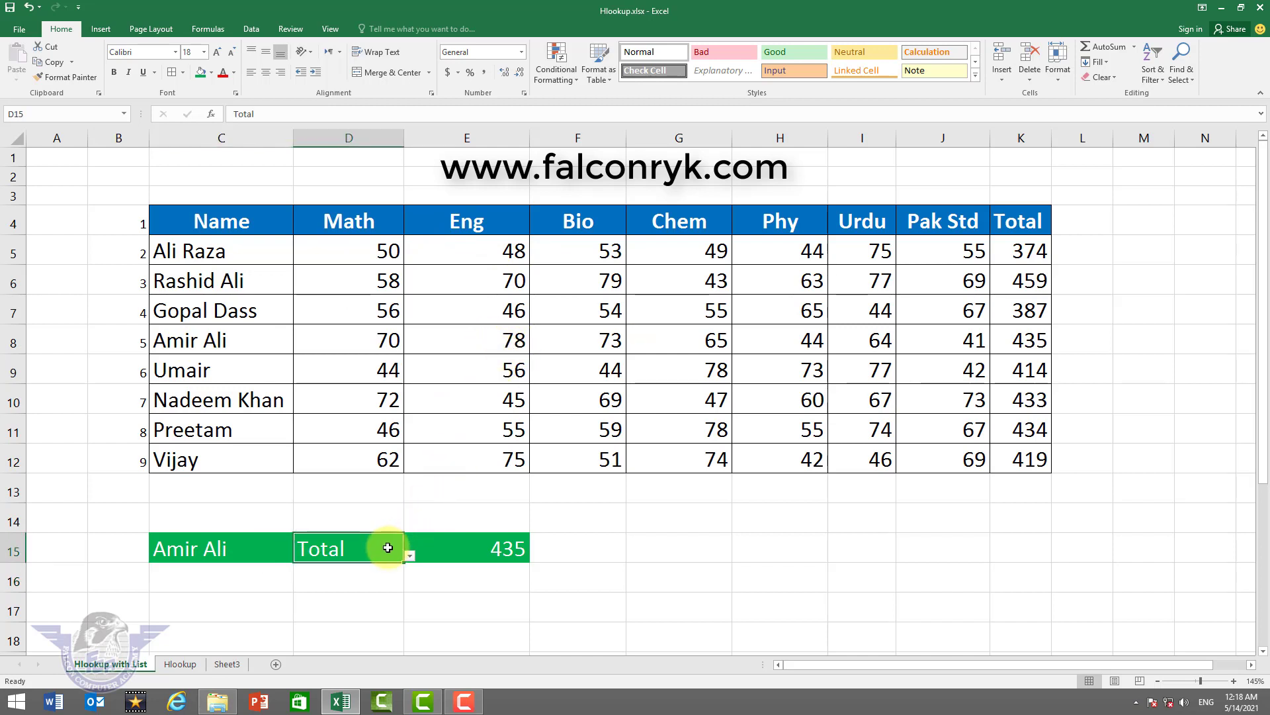
pyautogui.click(410, 555)
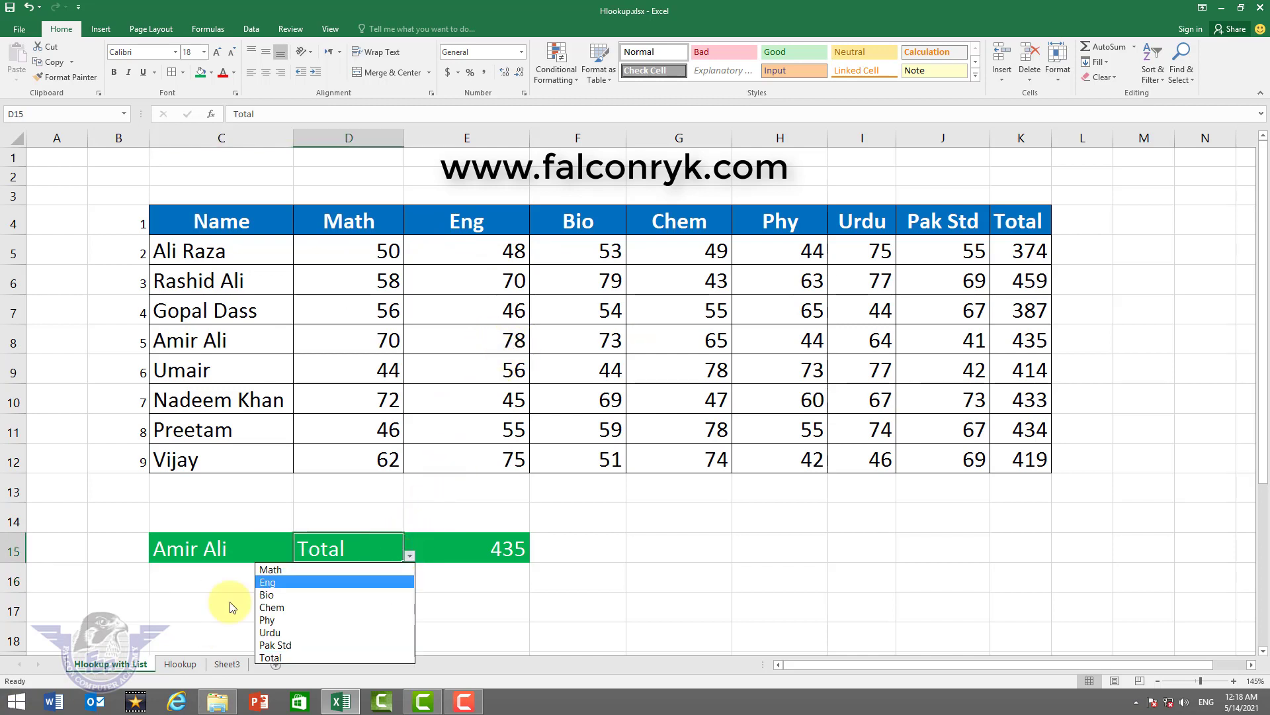
pyautogui.click(275, 583)
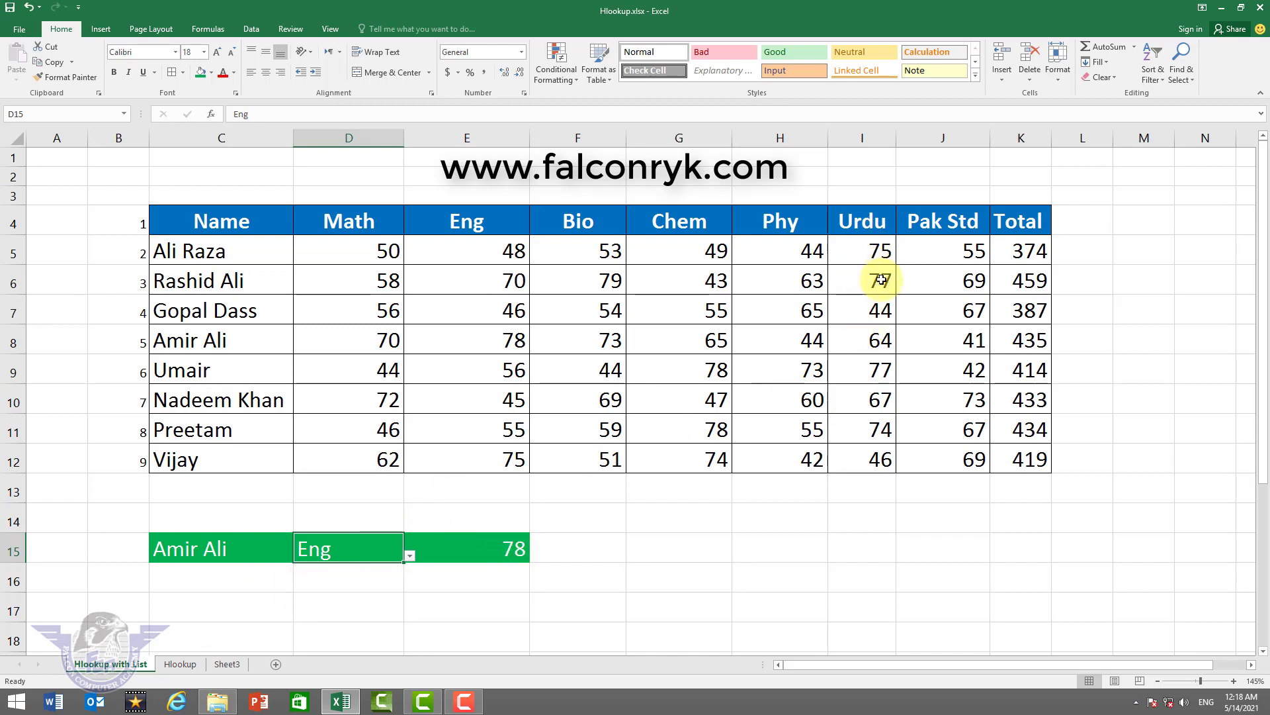
pyautogui.click(409, 561)
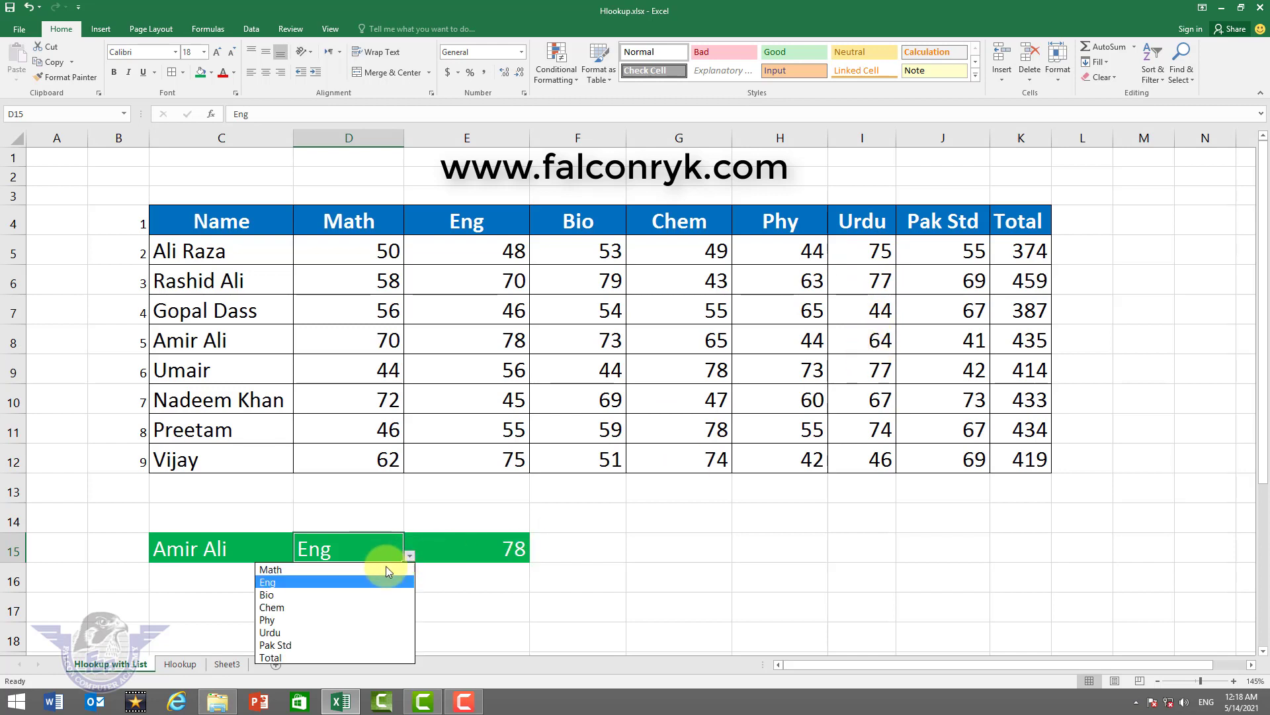
pyautogui.click(289, 630)
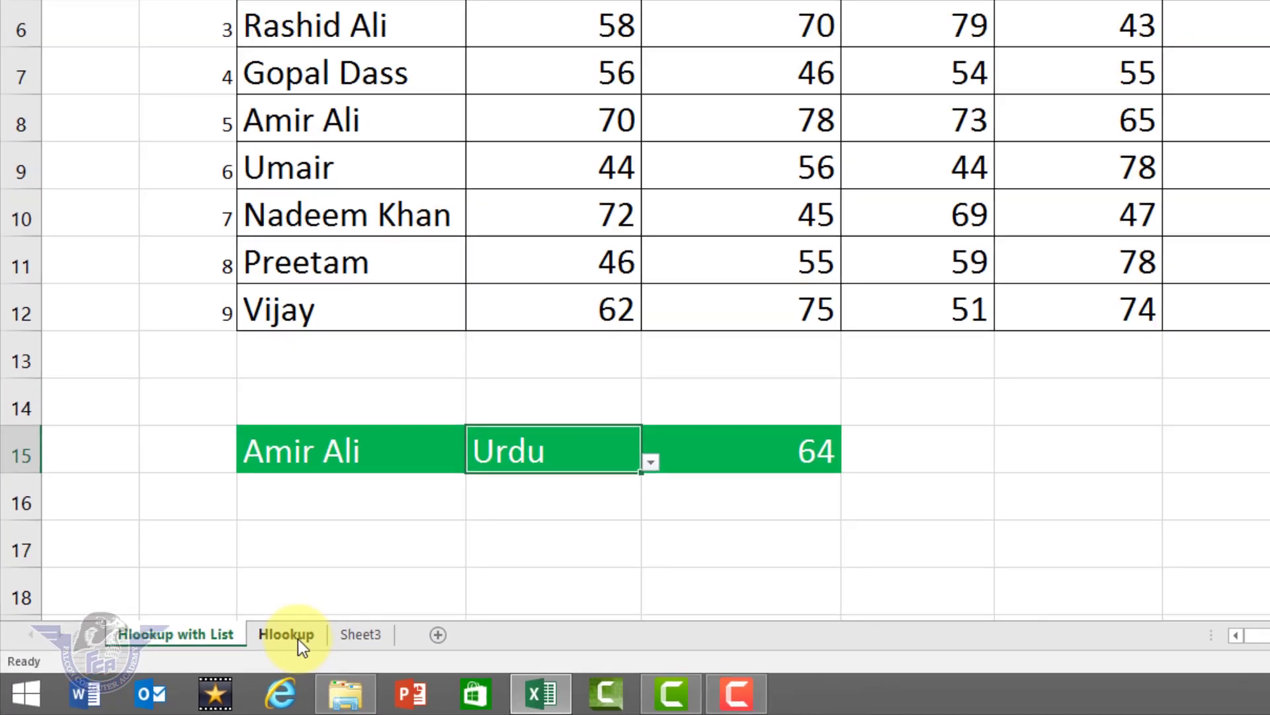
# - On the Hlookup sheet, number the table rows from 1 to 9 in cells B4:B12, including the header row
pyautogui.click(349, 625)
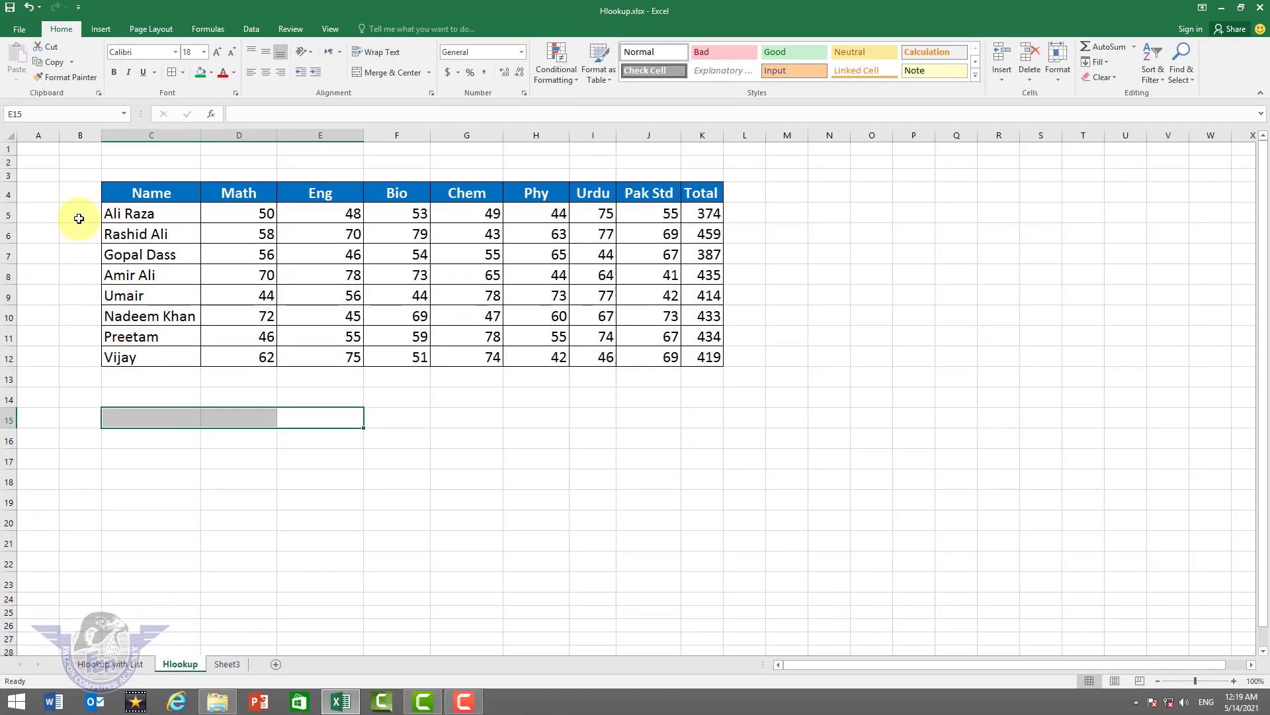
pyautogui.click(79, 219)
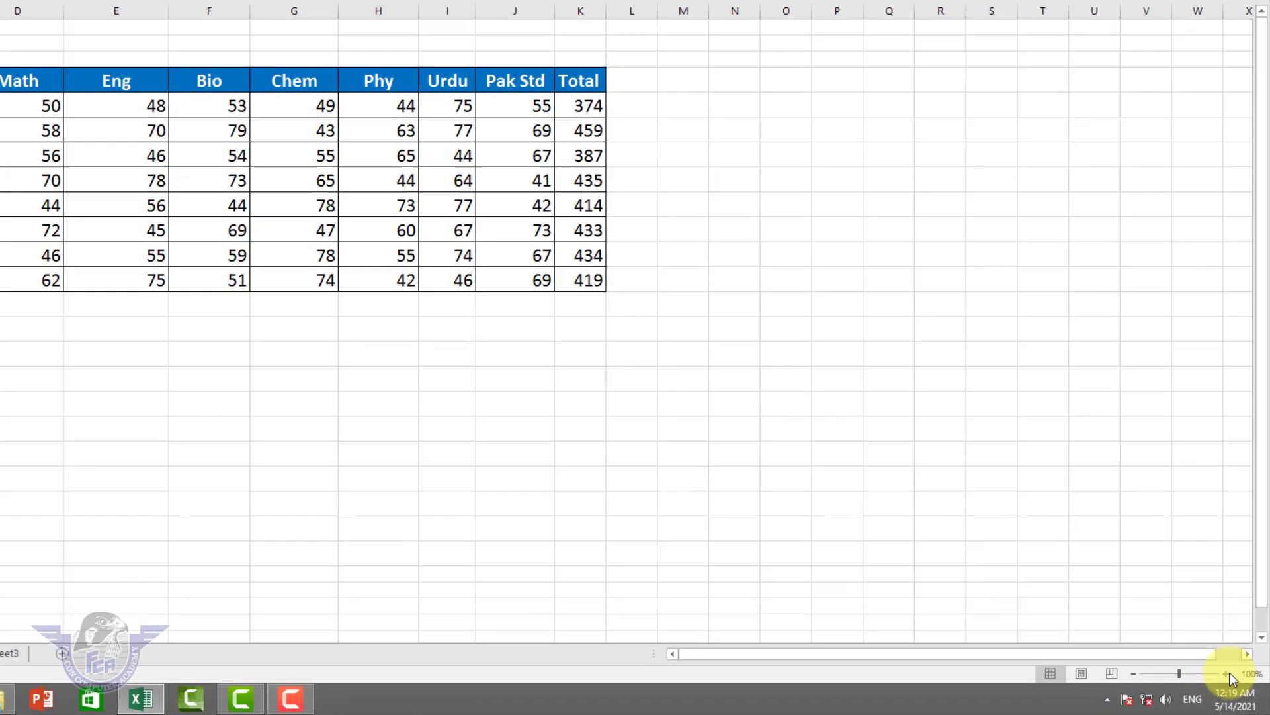
pyautogui.click(1234, 681)
pyautogui.click(1235, 680)
pyautogui.click(1234, 681)
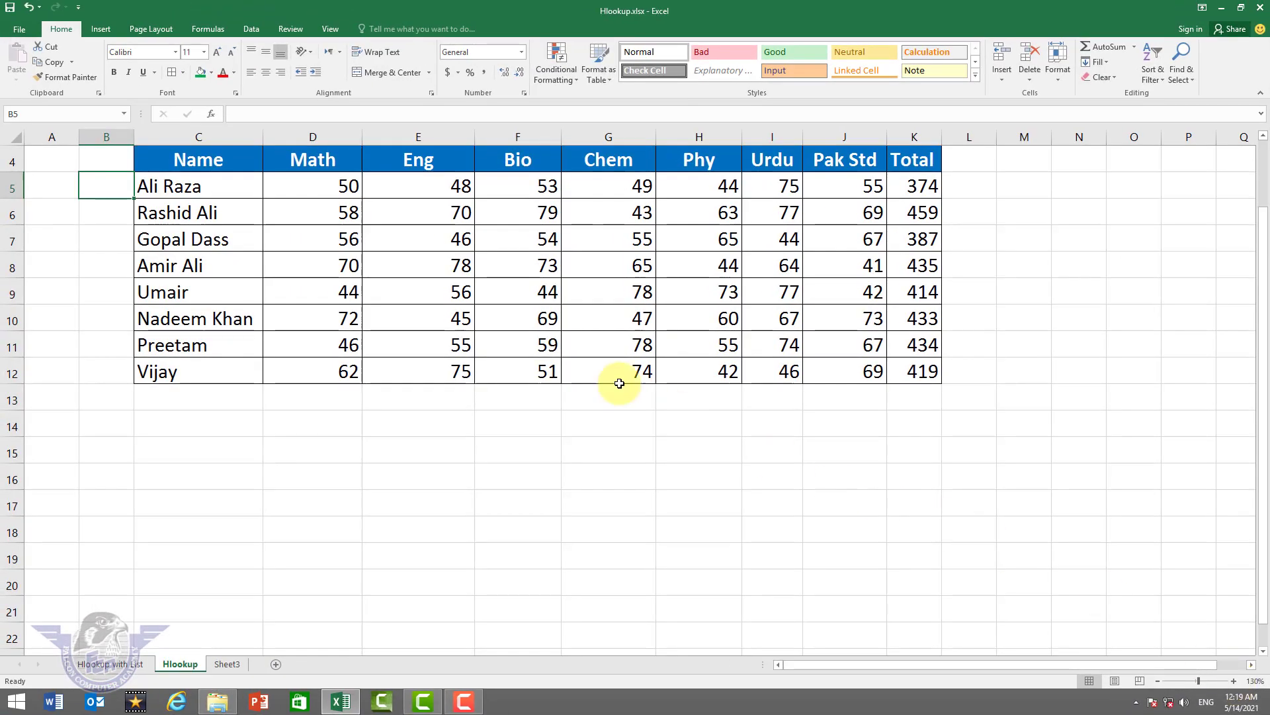
pyautogui.scroll(1, 617, 380)
pyautogui.click(118, 215)
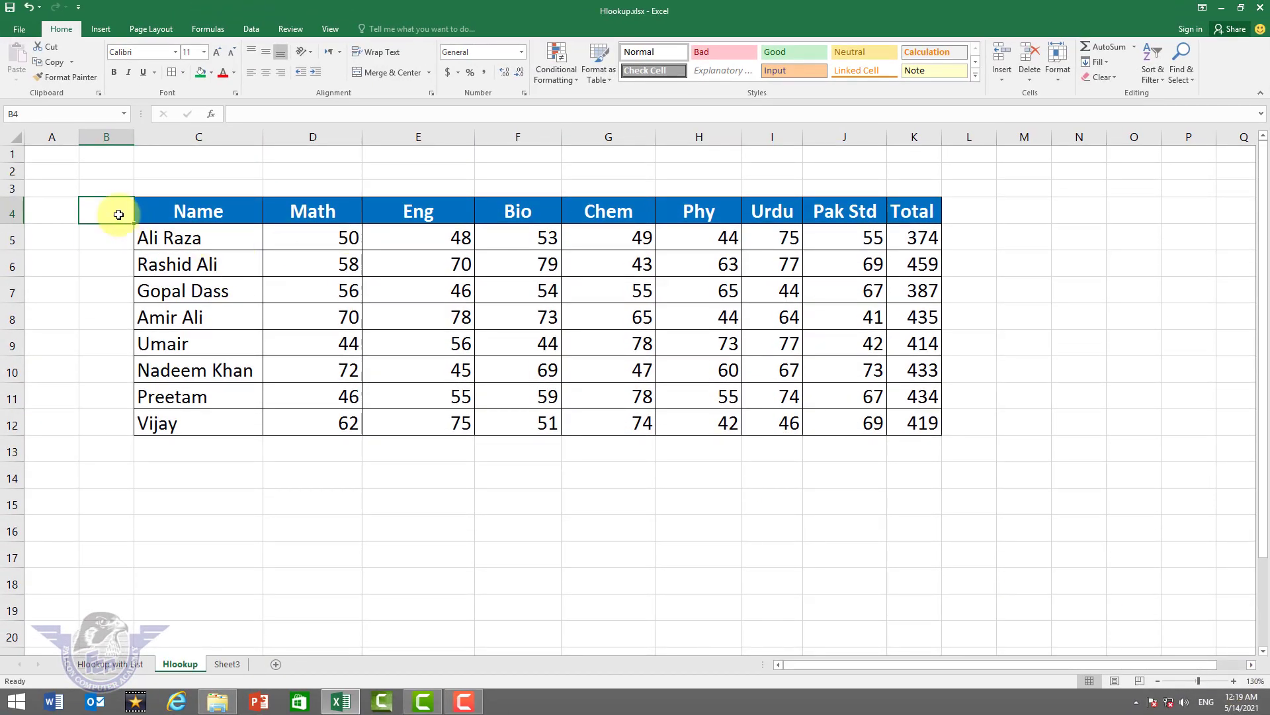
pyautogui.write('1')
pyautogui.press('Return')
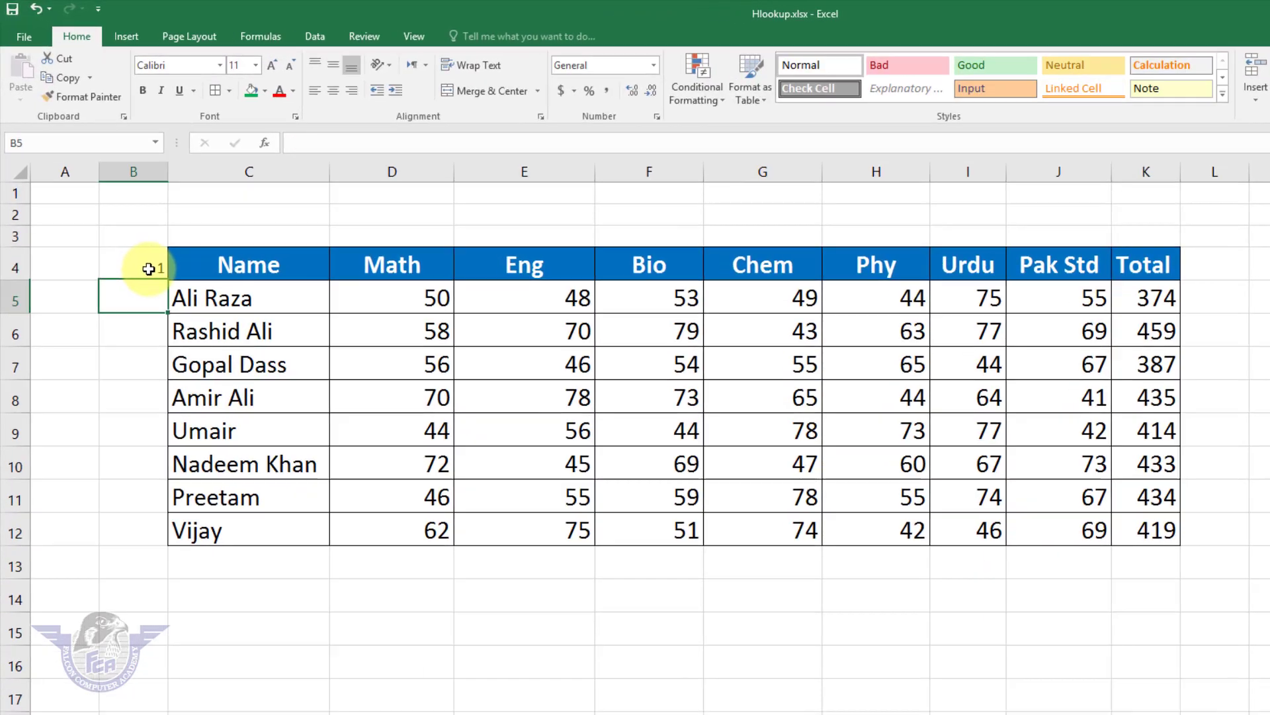
pyautogui.write('2')
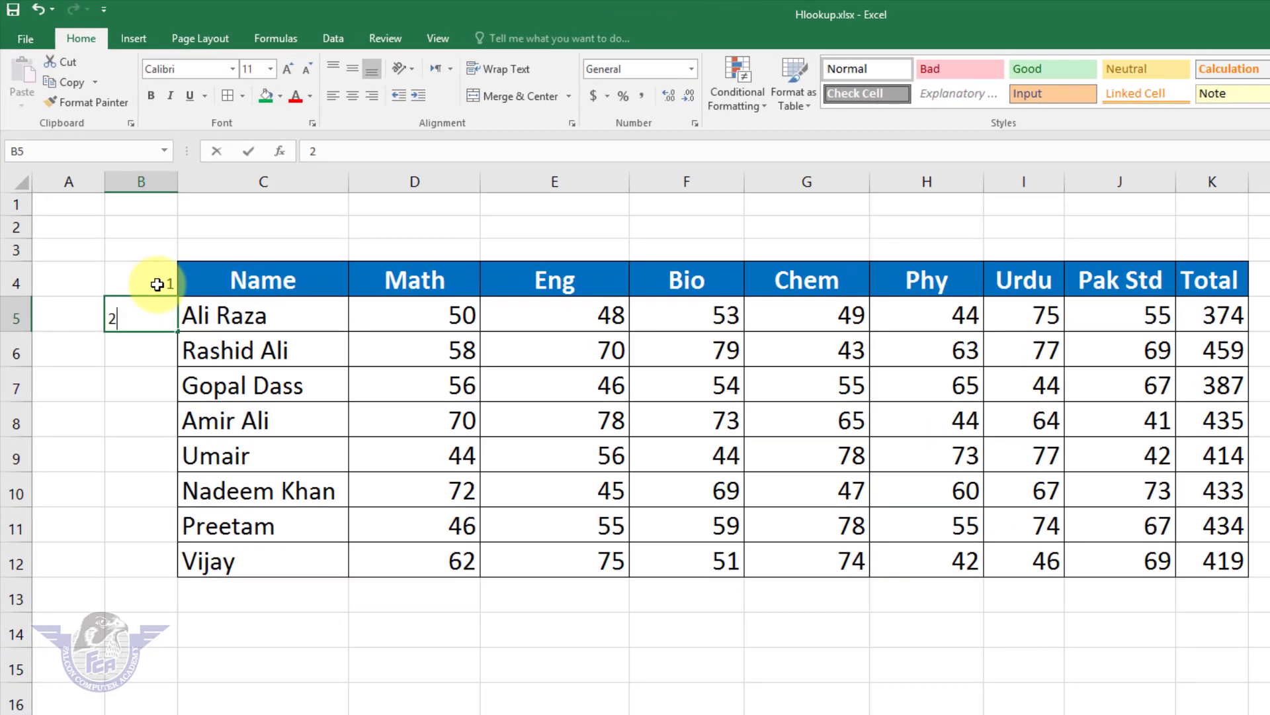
pyautogui.press('Return')
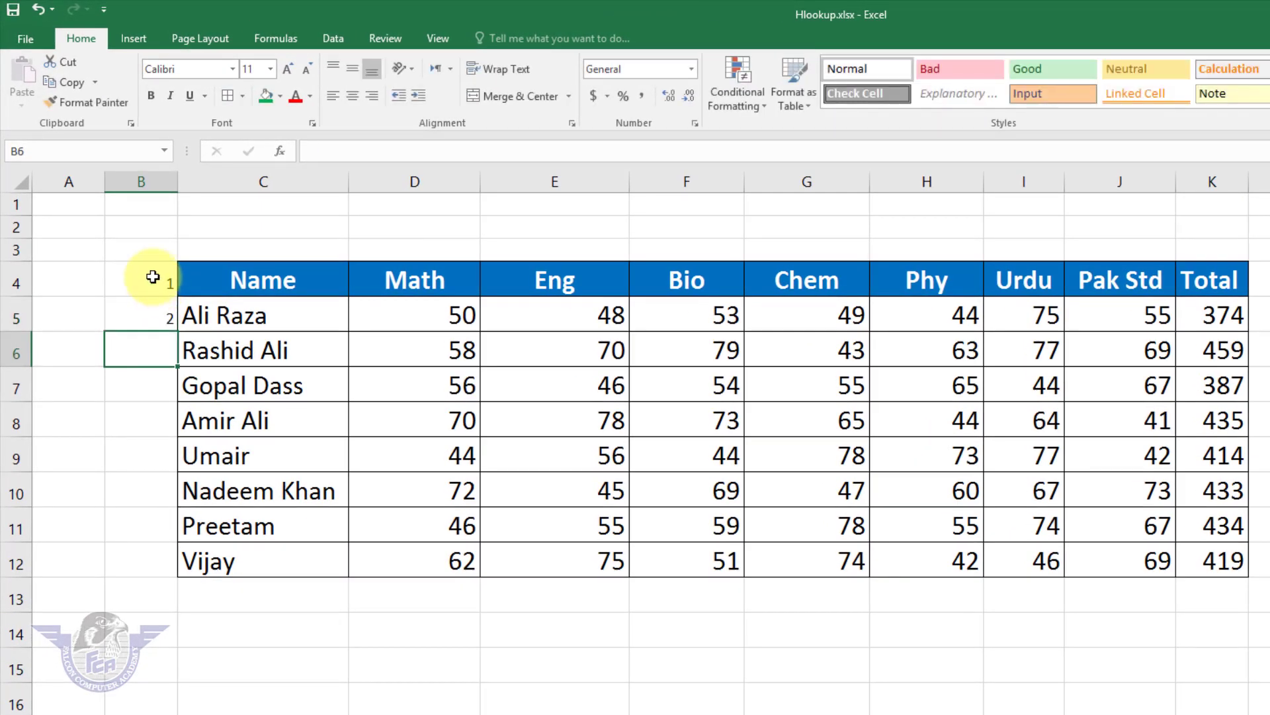
pyautogui.moveTo(156, 283); pyautogui.dragTo(152, 569)
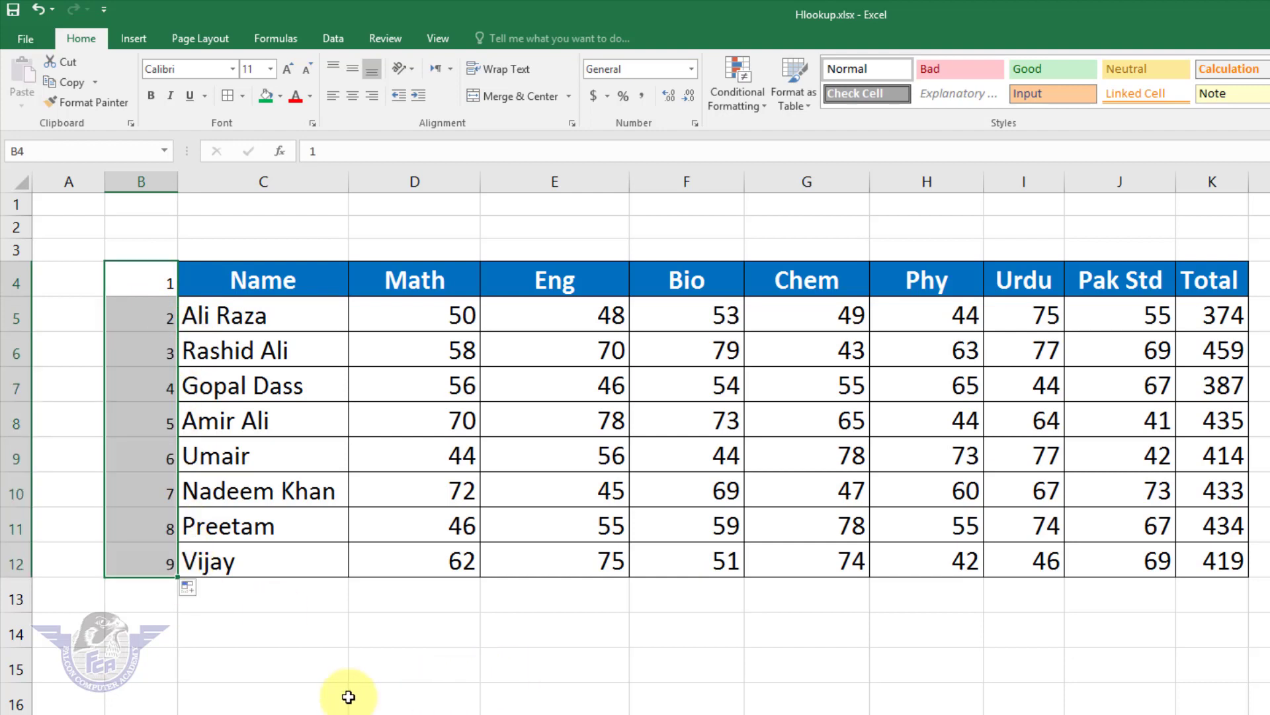
# - Enter the name of the student from table row 3 in cell C15
pyautogui.click(280, 665)
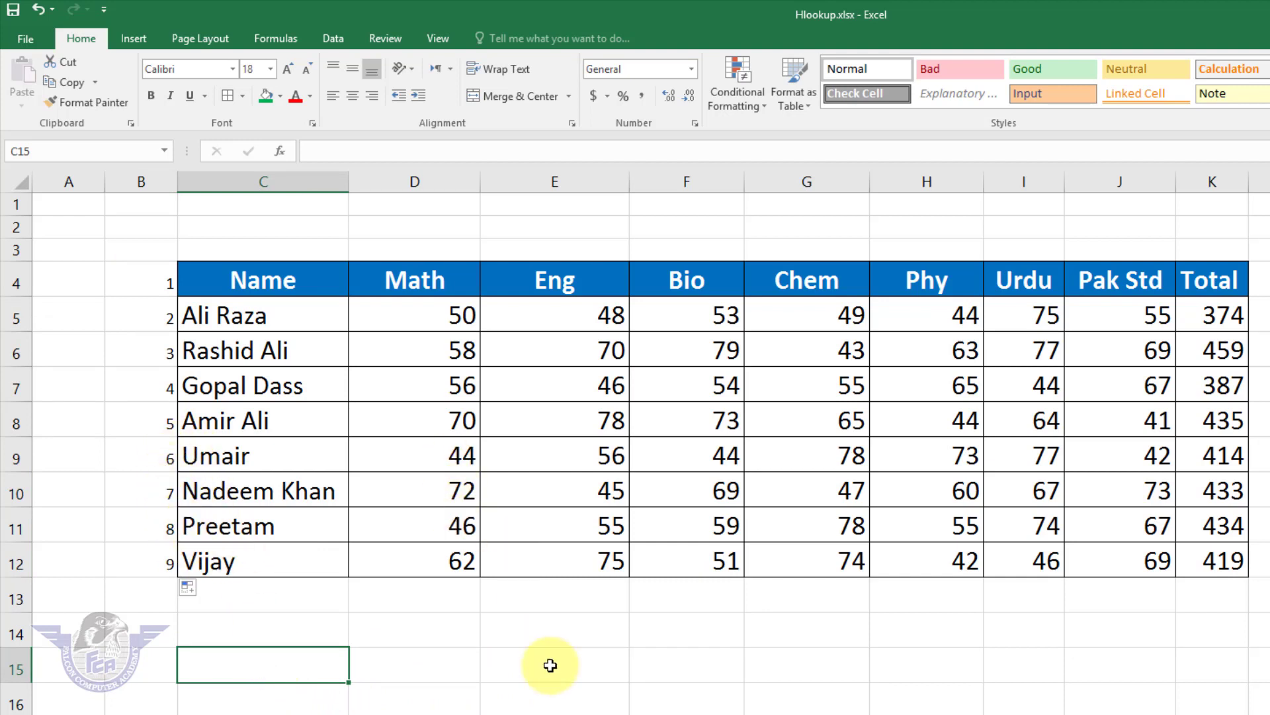
pyautogui.write('Rashid Ali')
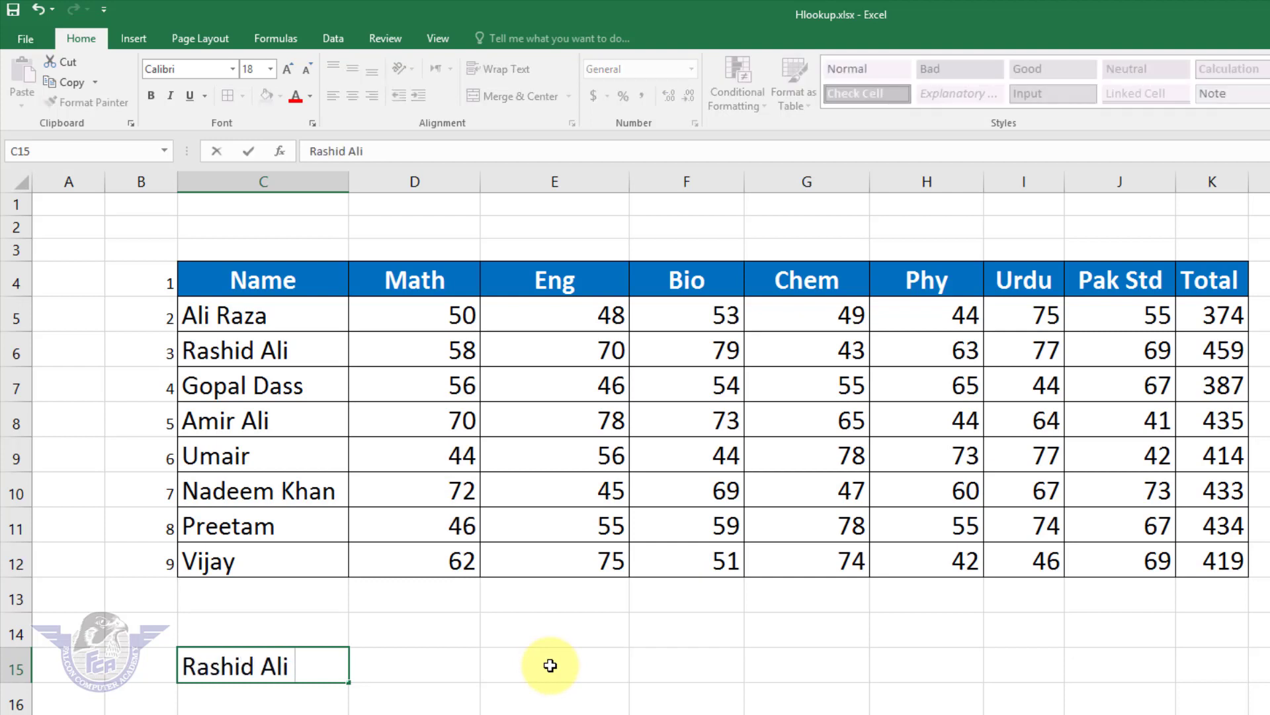
pyautogui.press('Tab')
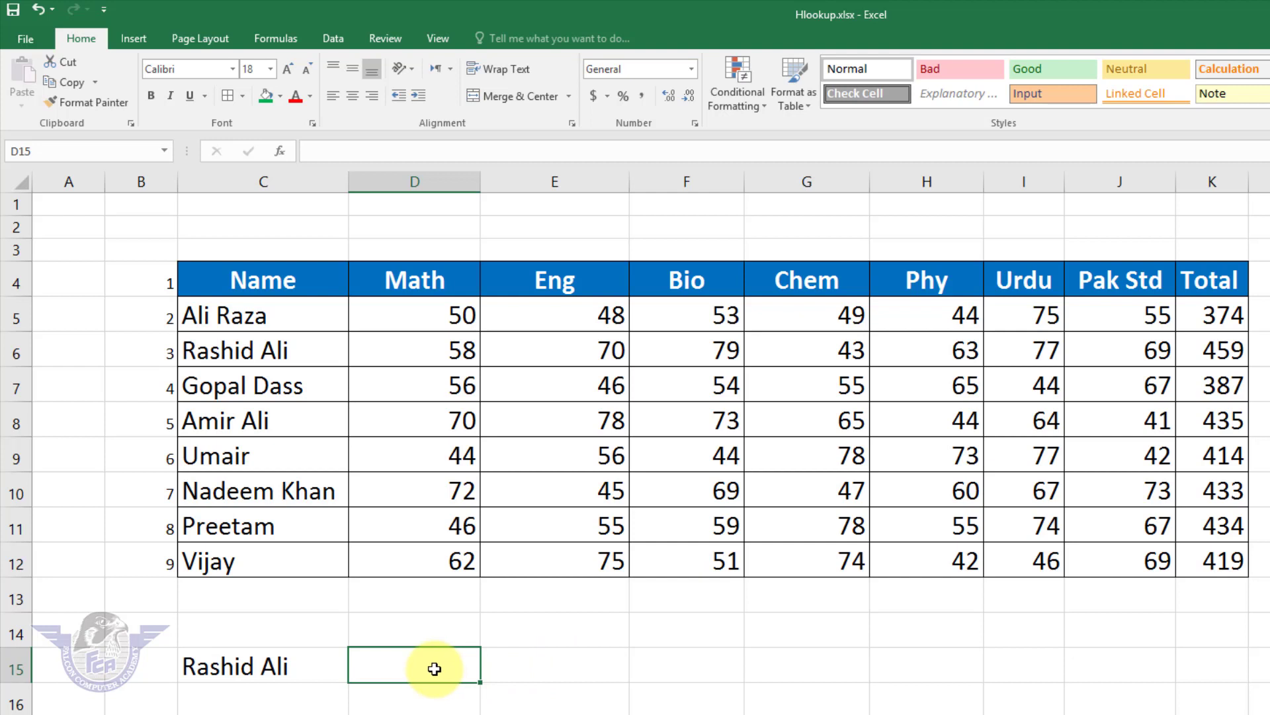
# - Add list data validation to D15 with the subject headers =$D$4:$K$4 as the source
pyautogui.click(332, 37)
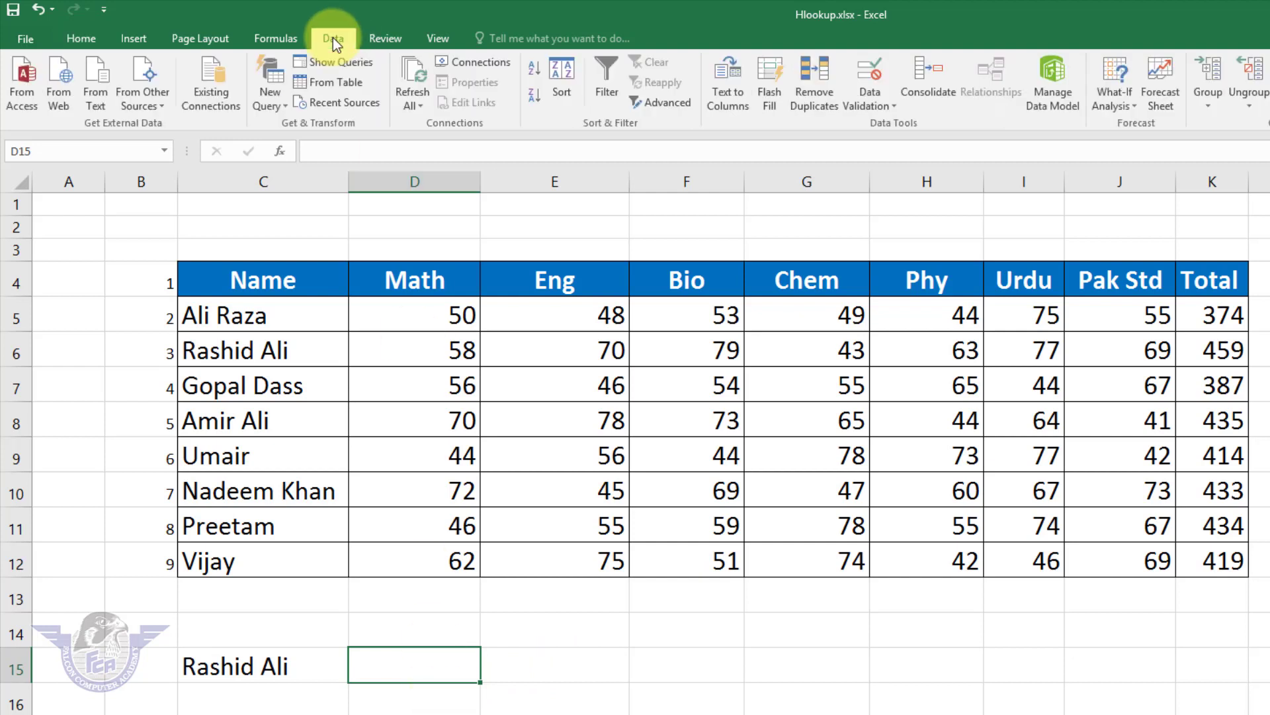
pyautogui.click(872, 96)
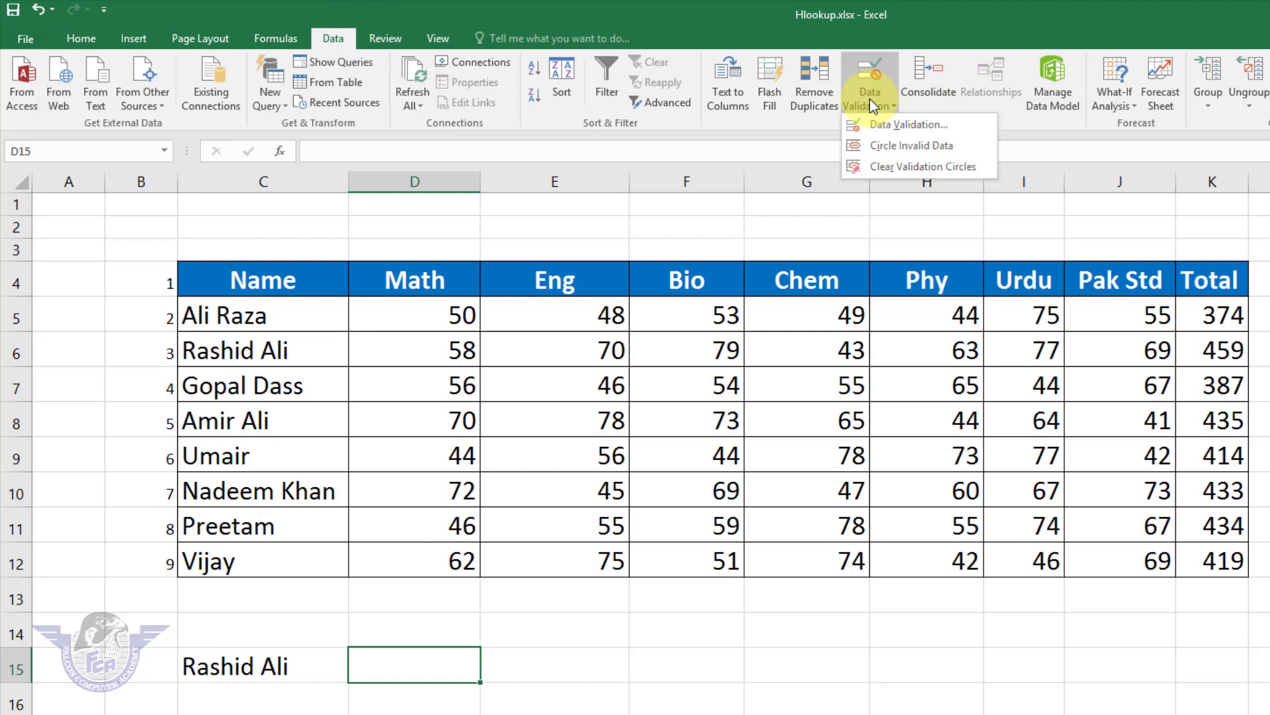
pyautogui.click(896, 129)
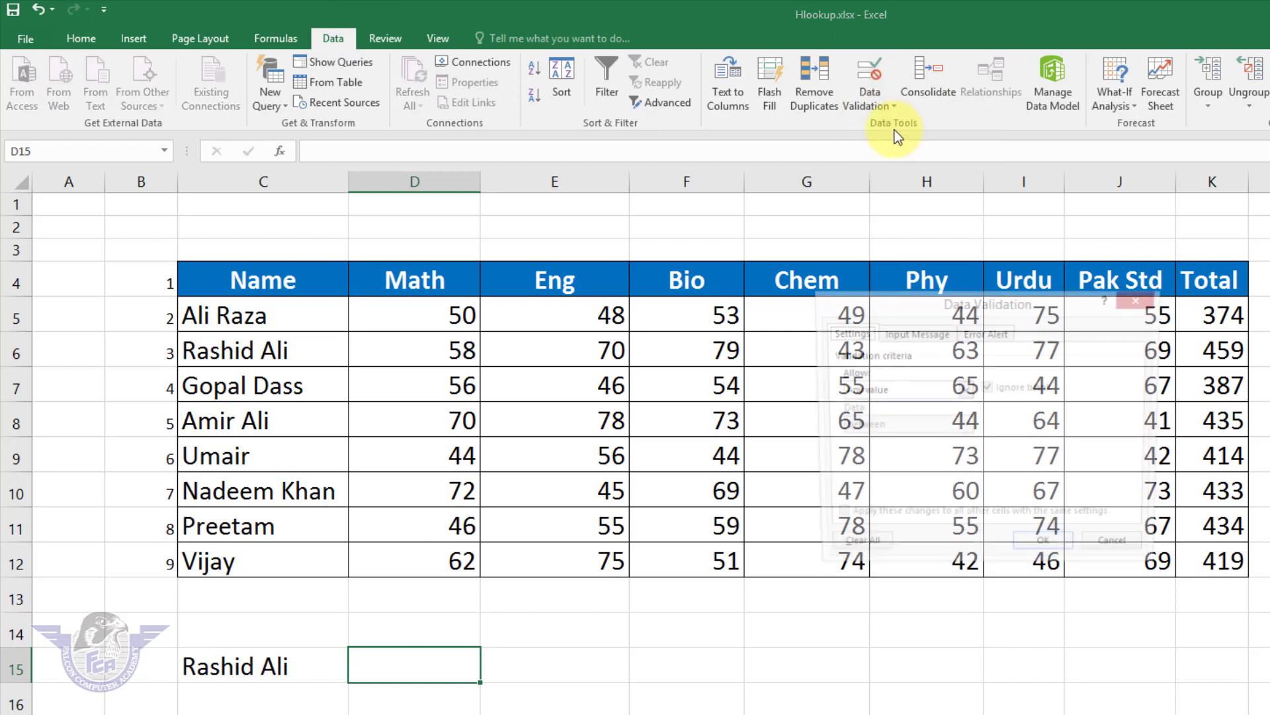
pyautogui.click(905, 391)
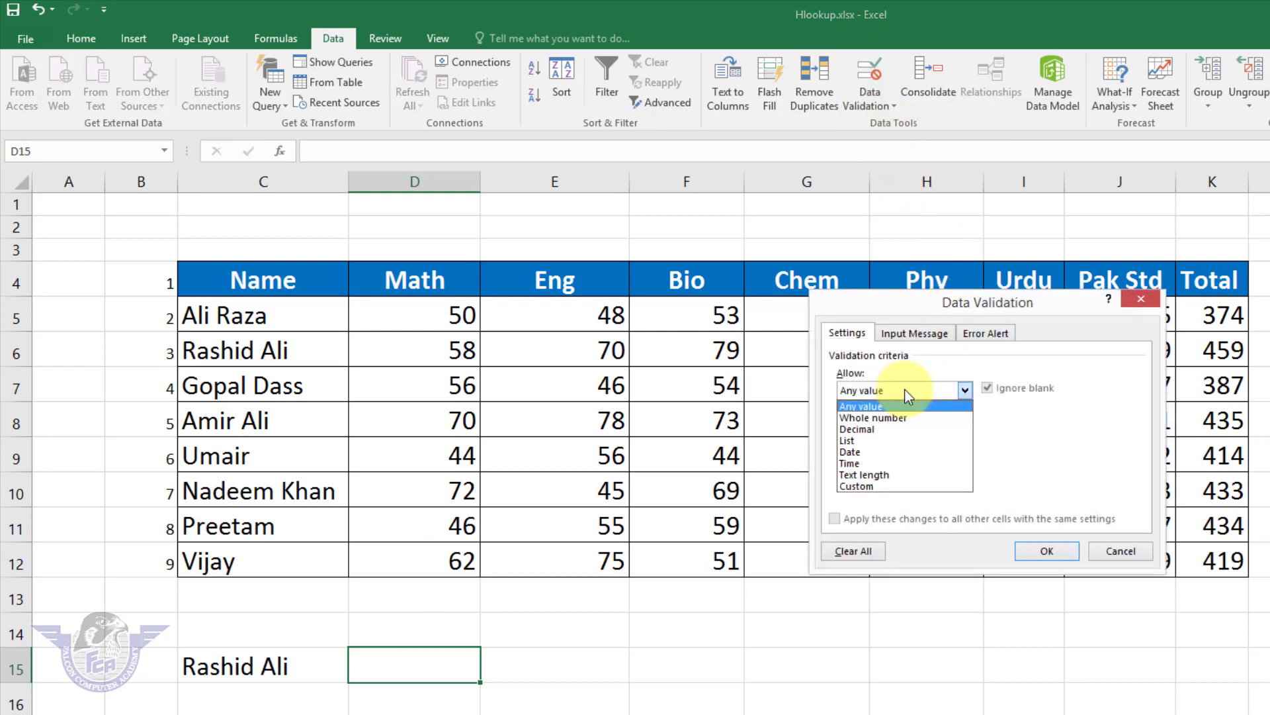
pyautogui.click(866, 439)
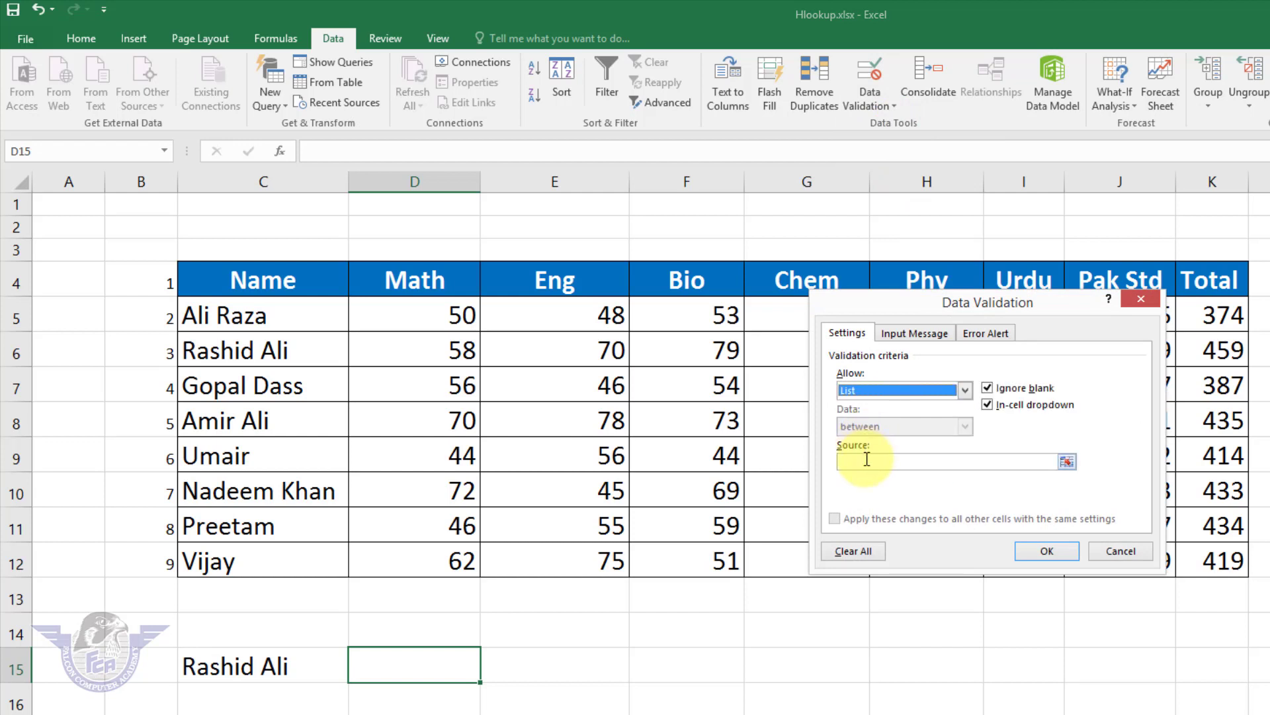
pyautogui.click(867, 460)
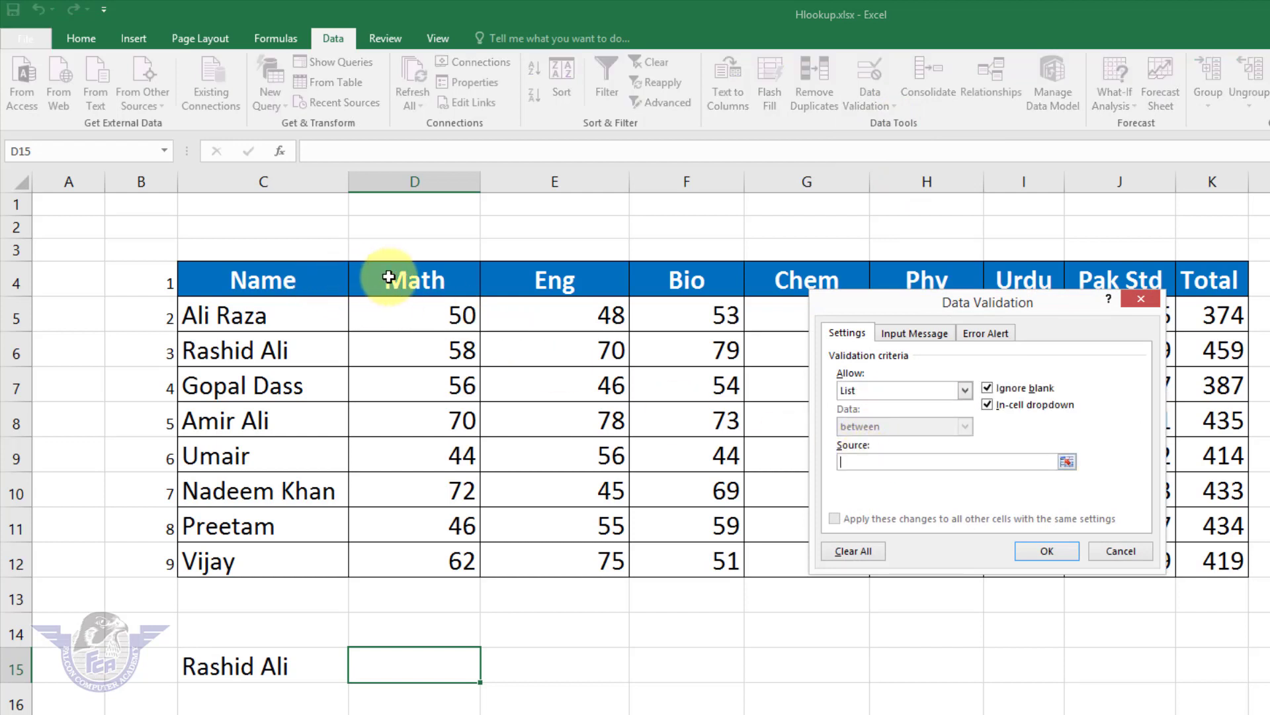
pyautogui.moveTo(411, 283); pyautogui.dragTo(1243, 271)
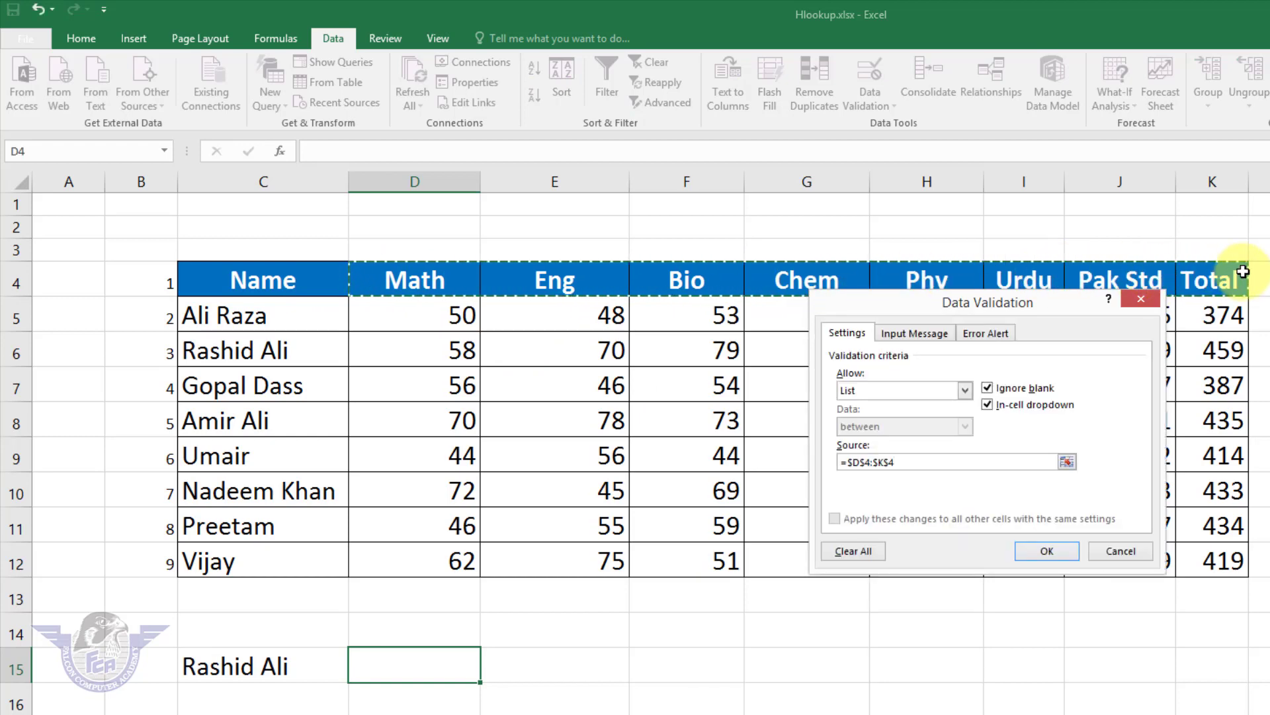
pyautogui.click(1061, 555)
# - Try Math, Phy and Pak Std from the list in D15, and finish with Chem selected
pyautogui.click(488, 673)
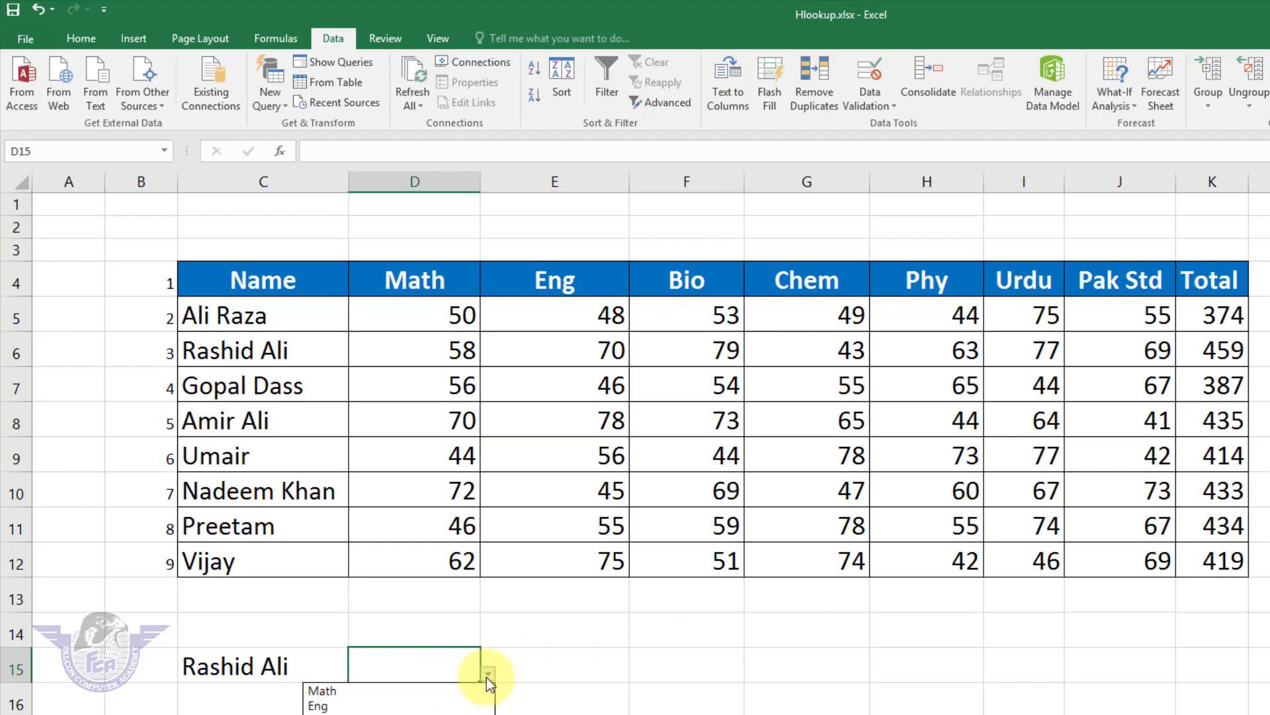
pyautogui.click(397, 690)
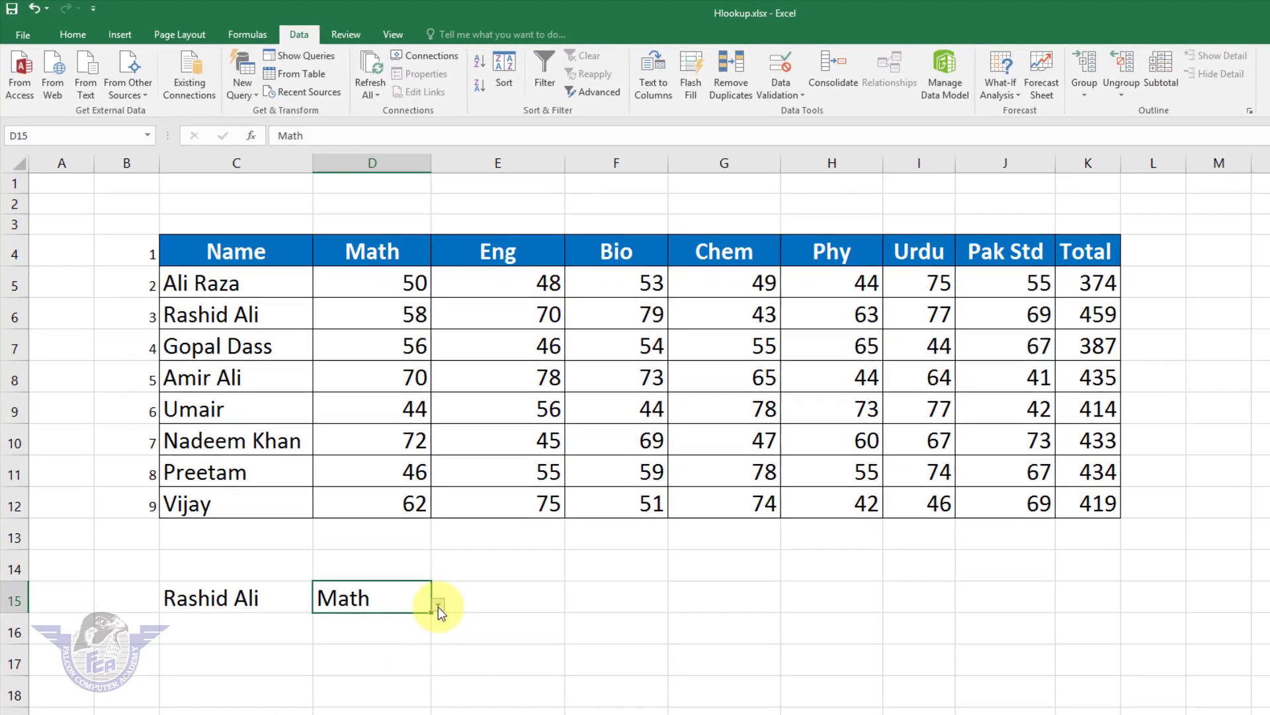
pyautogui.click(438, 606)
pyautogui.click(295, 673)
pyautogui.click(436, 603)
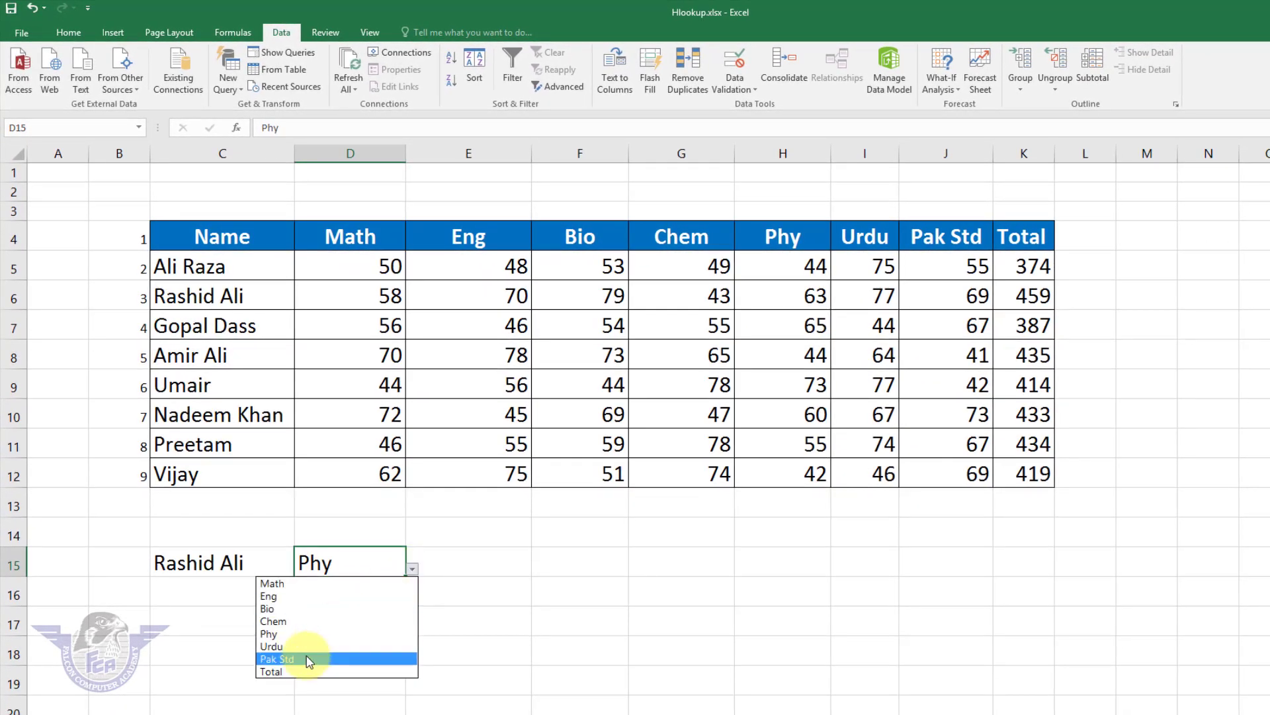
pyautogui.click(308, 659)
pyautogui.click(412, 568)
pyautogui.click(320, 621)
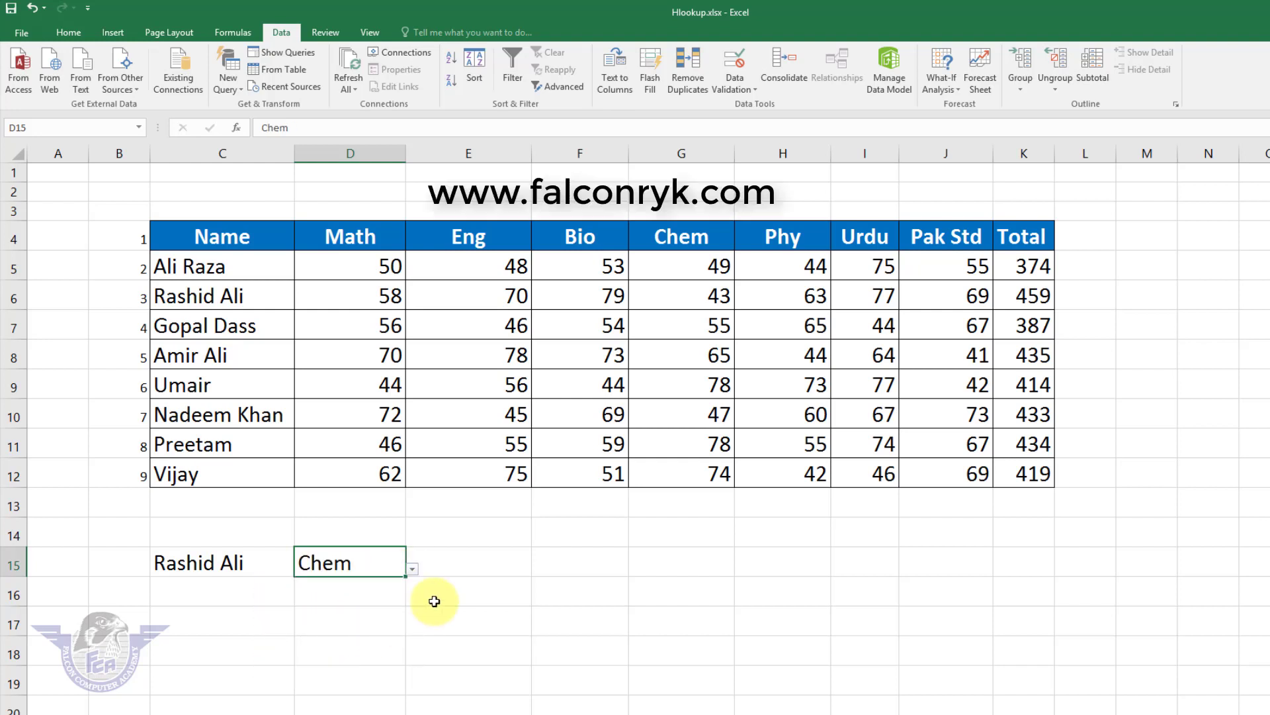
# - Fill the lookup cells C15:E15 with green
pyautogui.click(463, 565)
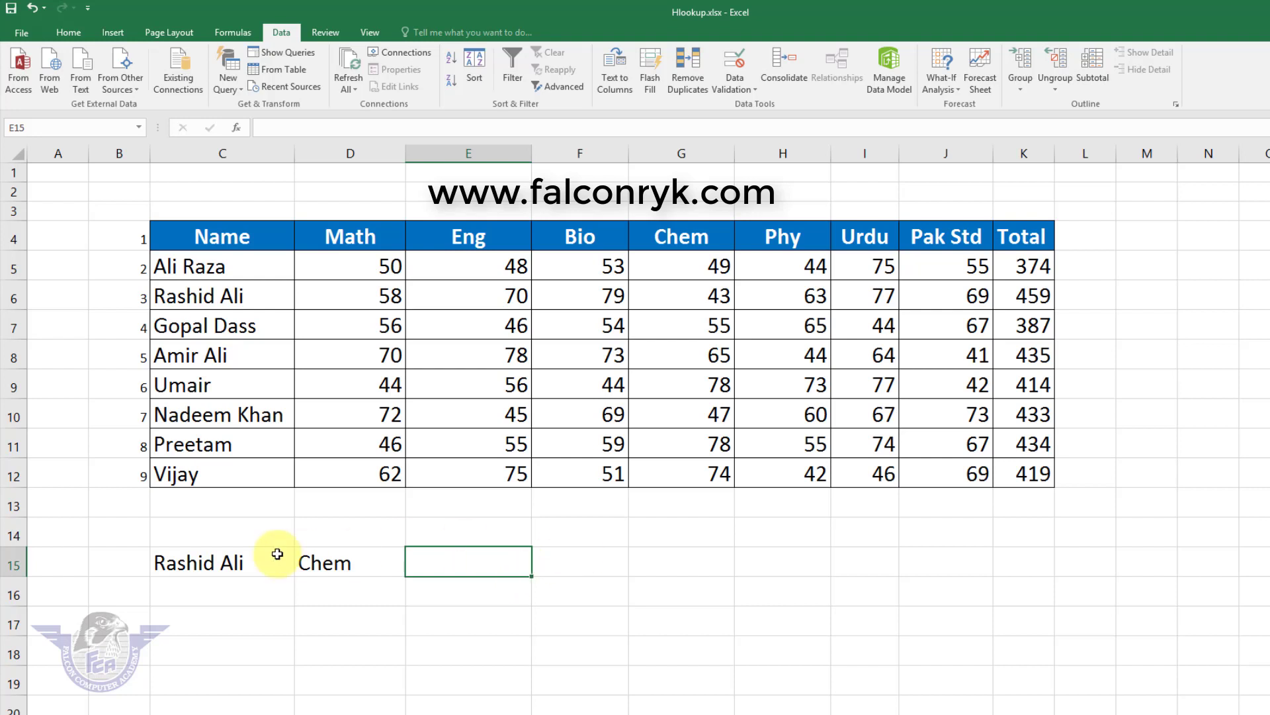
pyautogui.moveTo(275, 563); pyautogui.dragTo(464, 562)
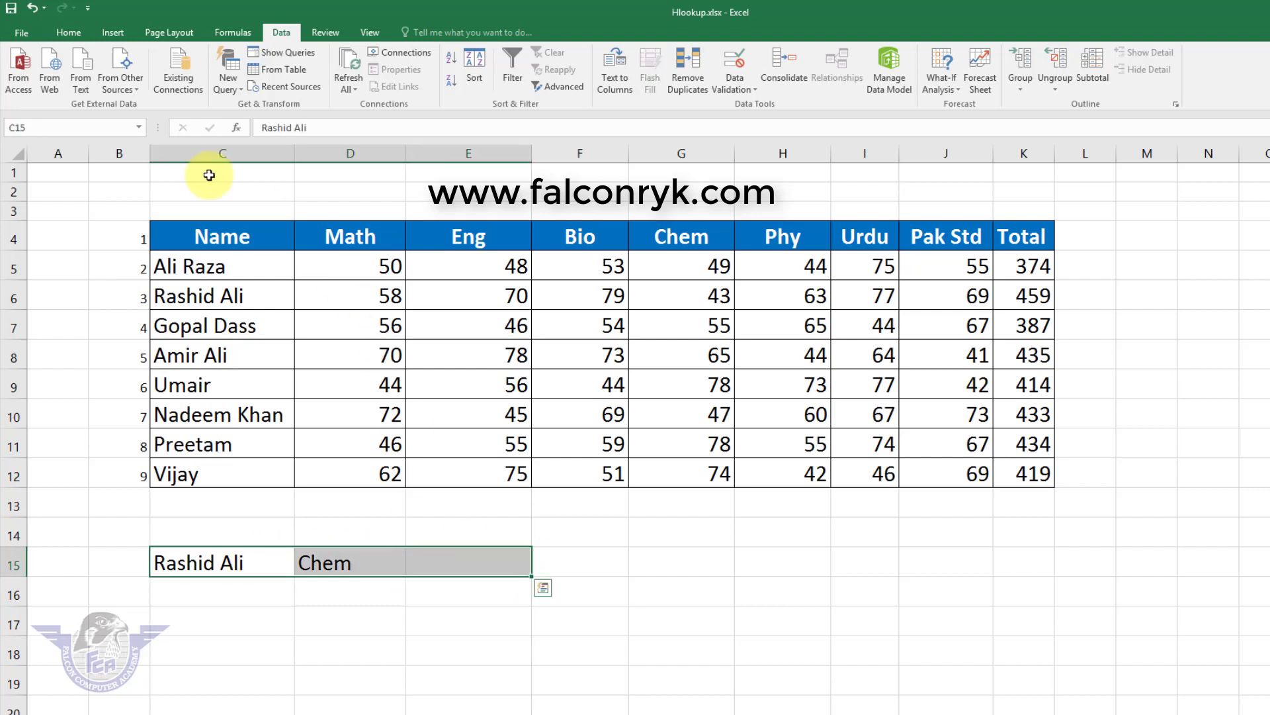
pyautogui.click(67, 32)
pyautogui.click(227, 82)
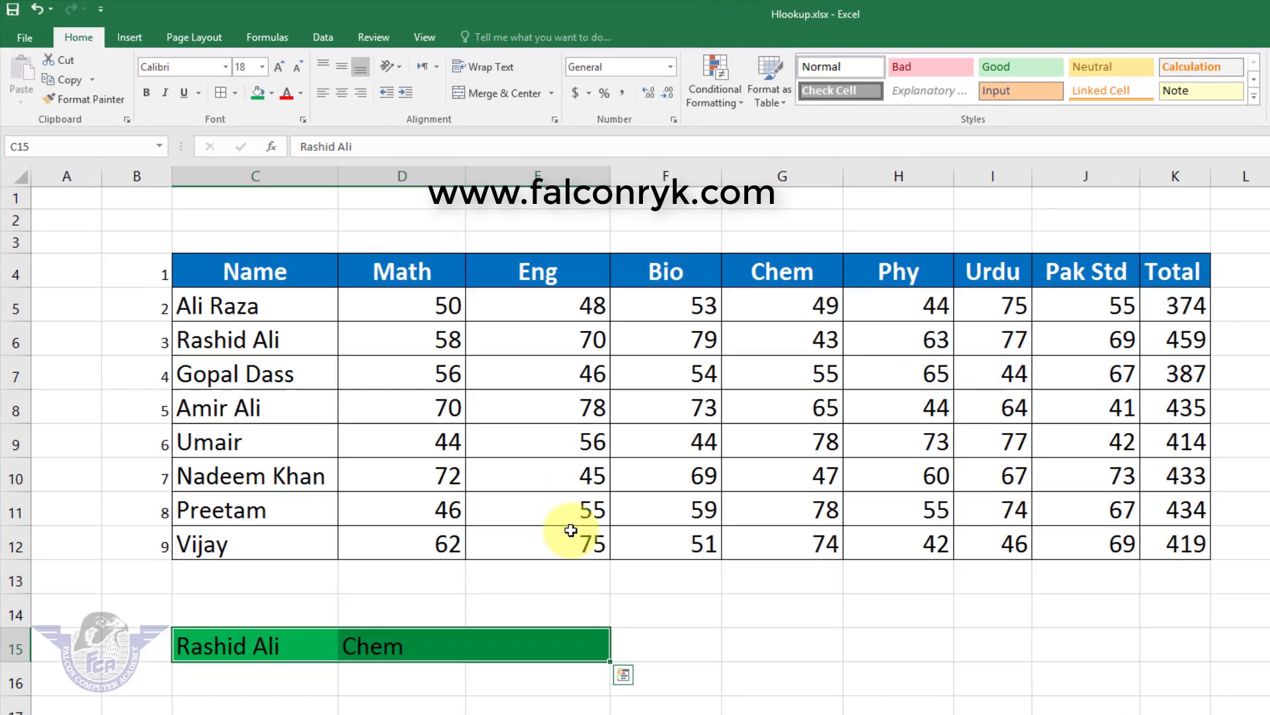
# - Set the font colour of the lookup cells C15:E15 to white
pyautogui.click(473, 568)
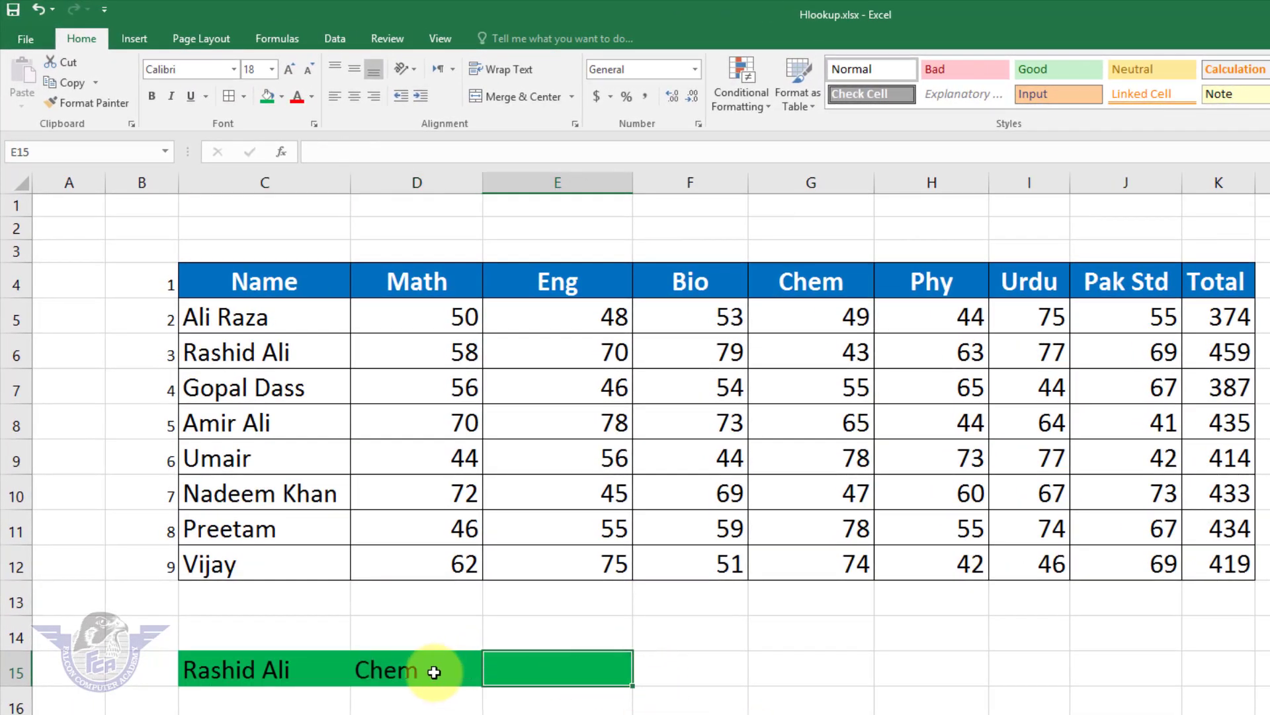
pyautogui.moveTo(434, 672); pyautogui.dragTo(332, 669)
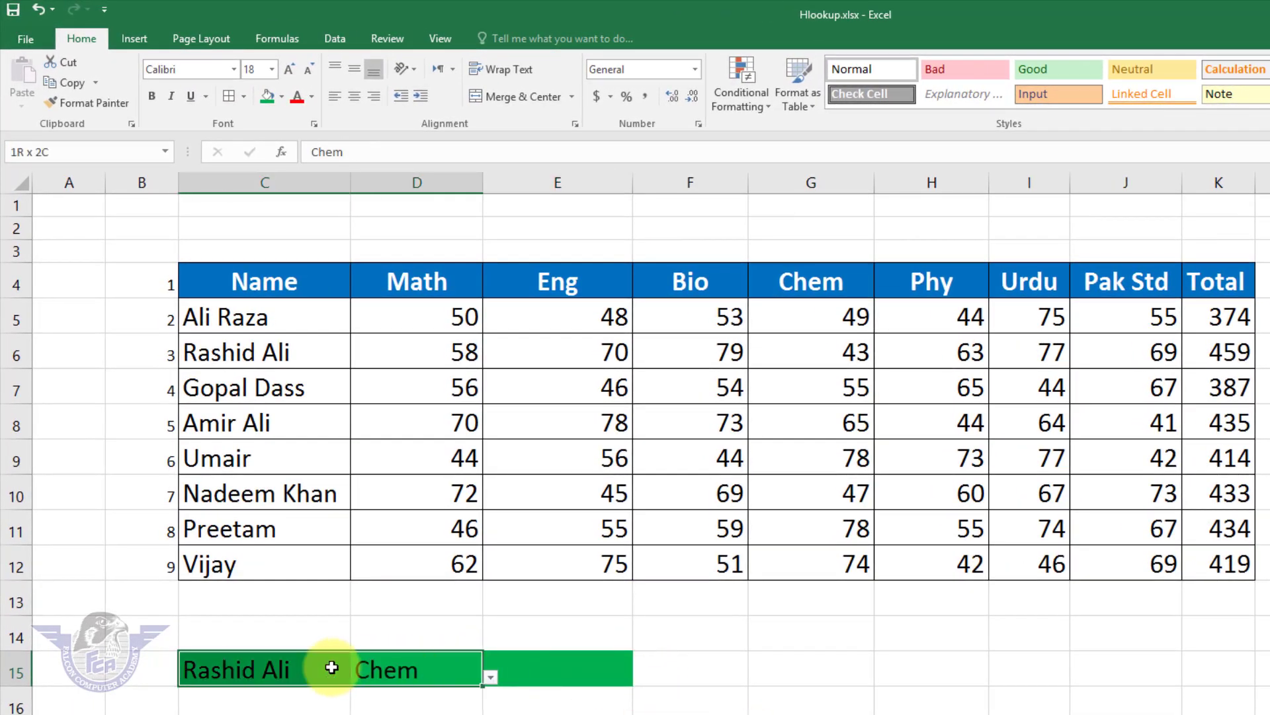
pyautogui.moveTo(532, 669); pyautogui.dragTo(301, 664)
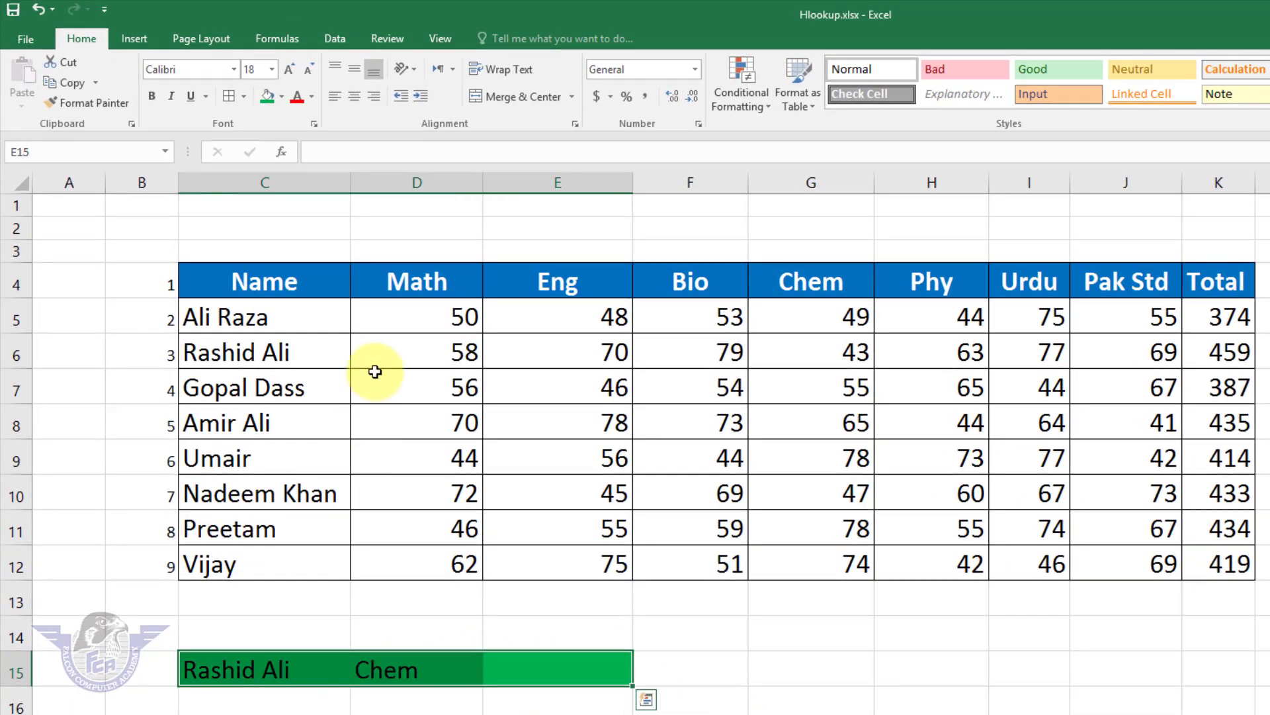
pyautogui.click(312, 99)
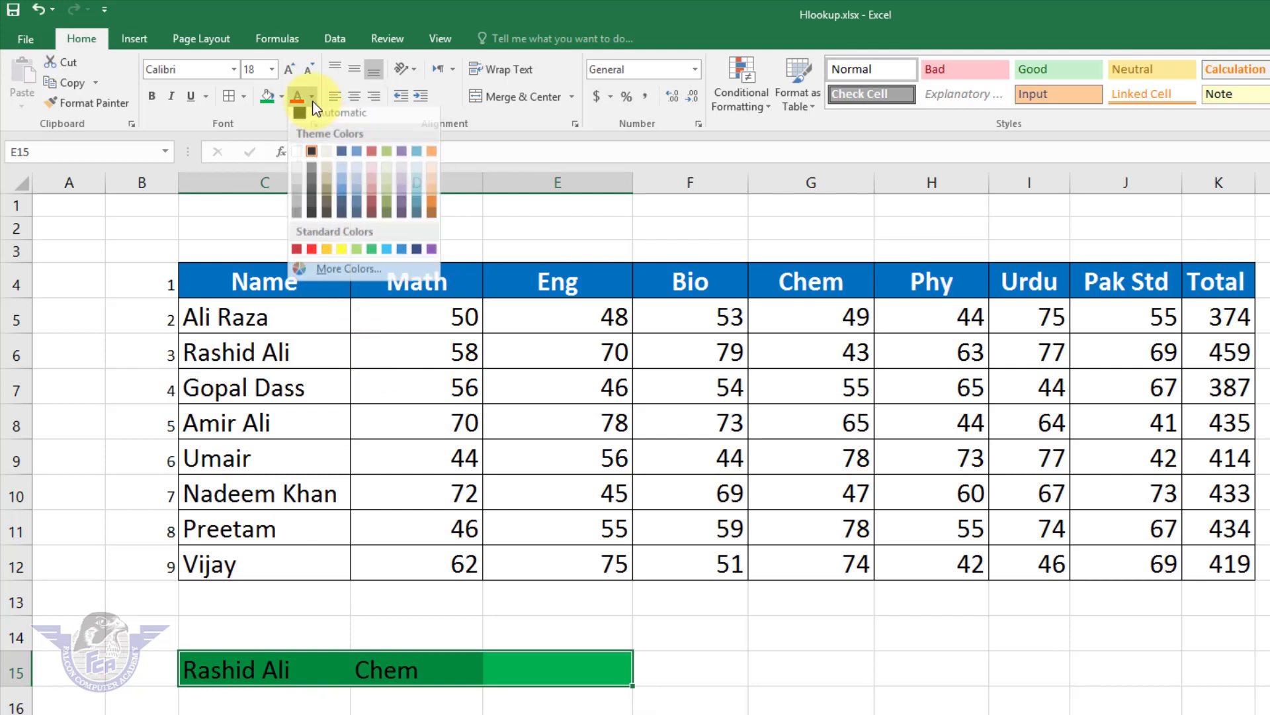
pyautogui.click(295, 153)
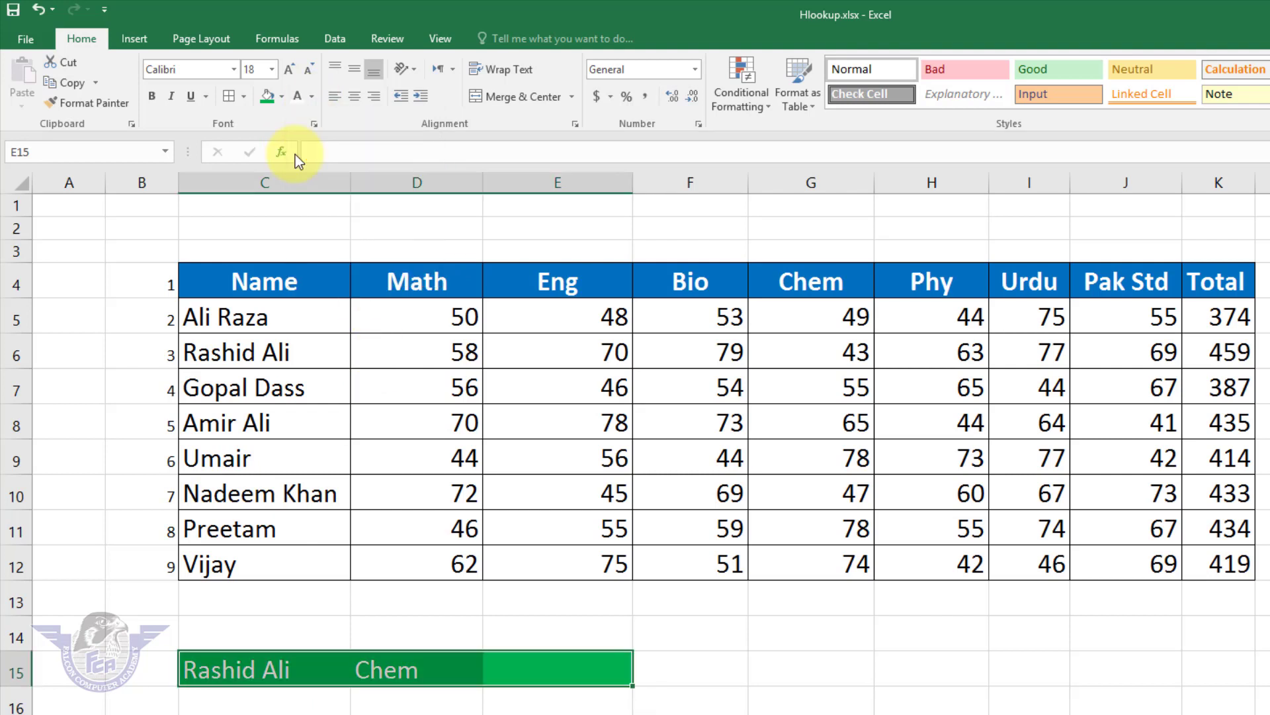
# - Start an HLOOKUP formula in E15 with the subject cell D15 as the lookup value
pyautogui.click(584, 665)
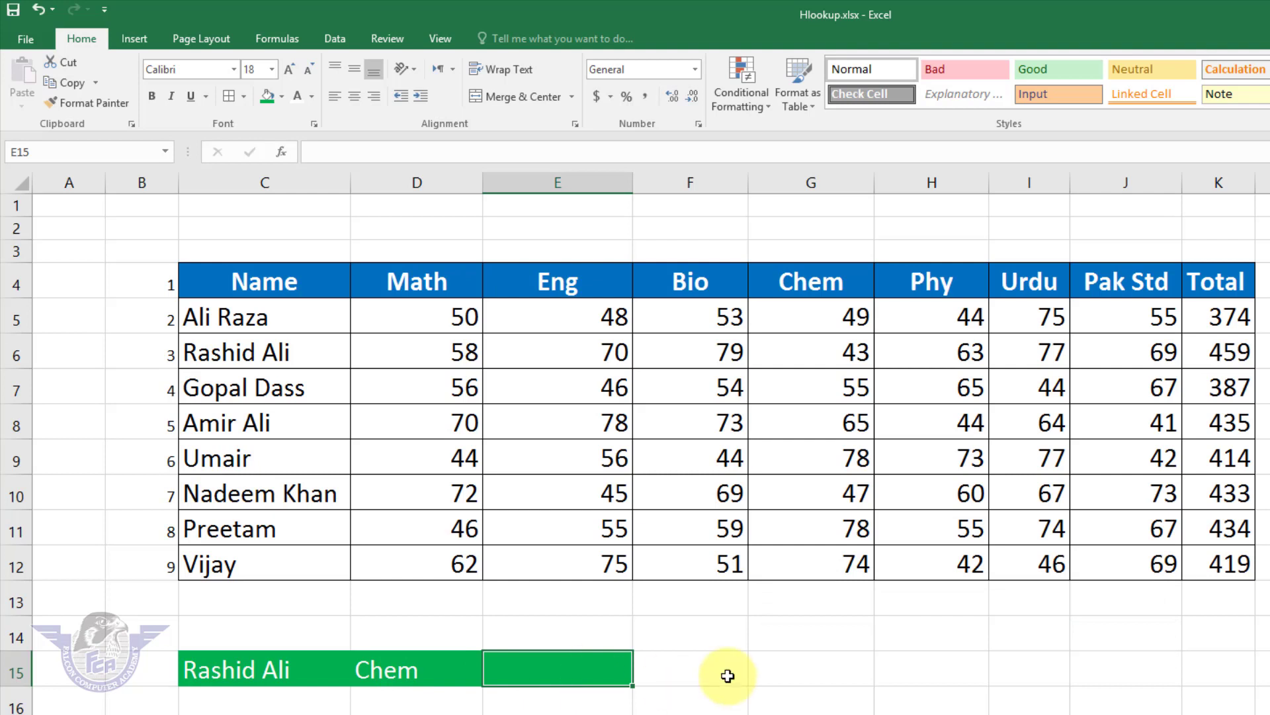
pyautogui.write('=')
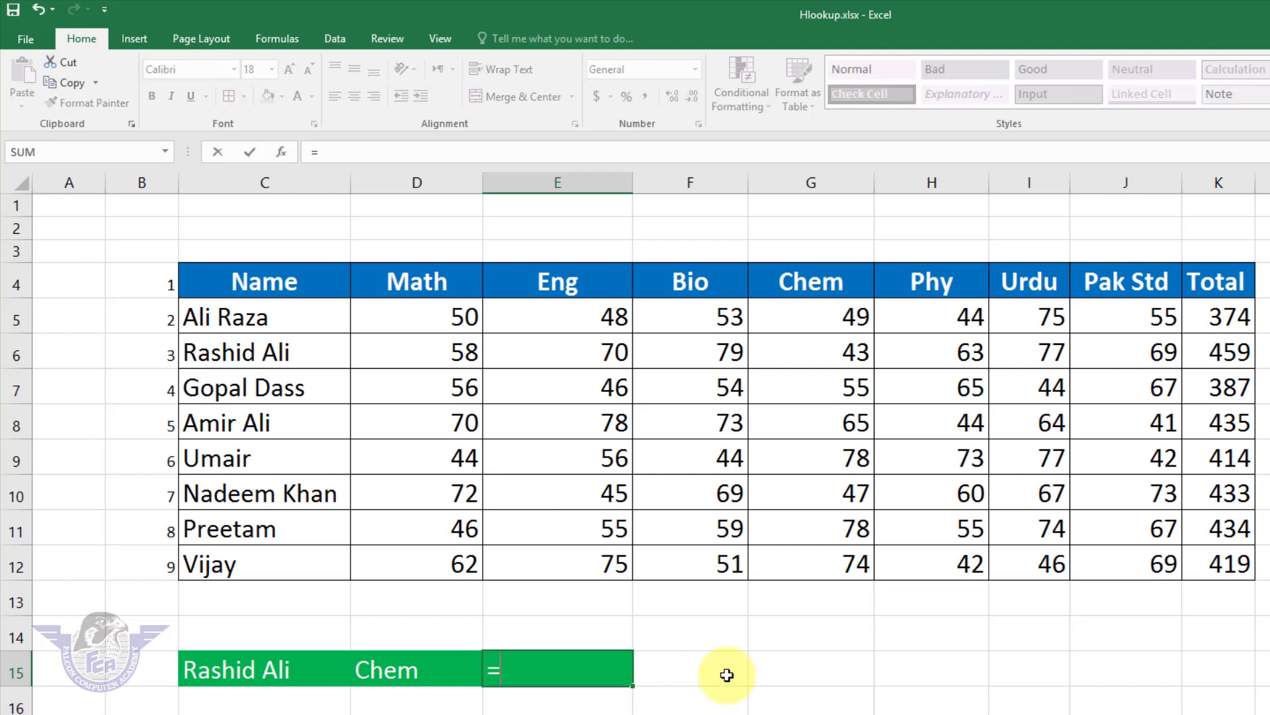
pyautogui.write('holl')
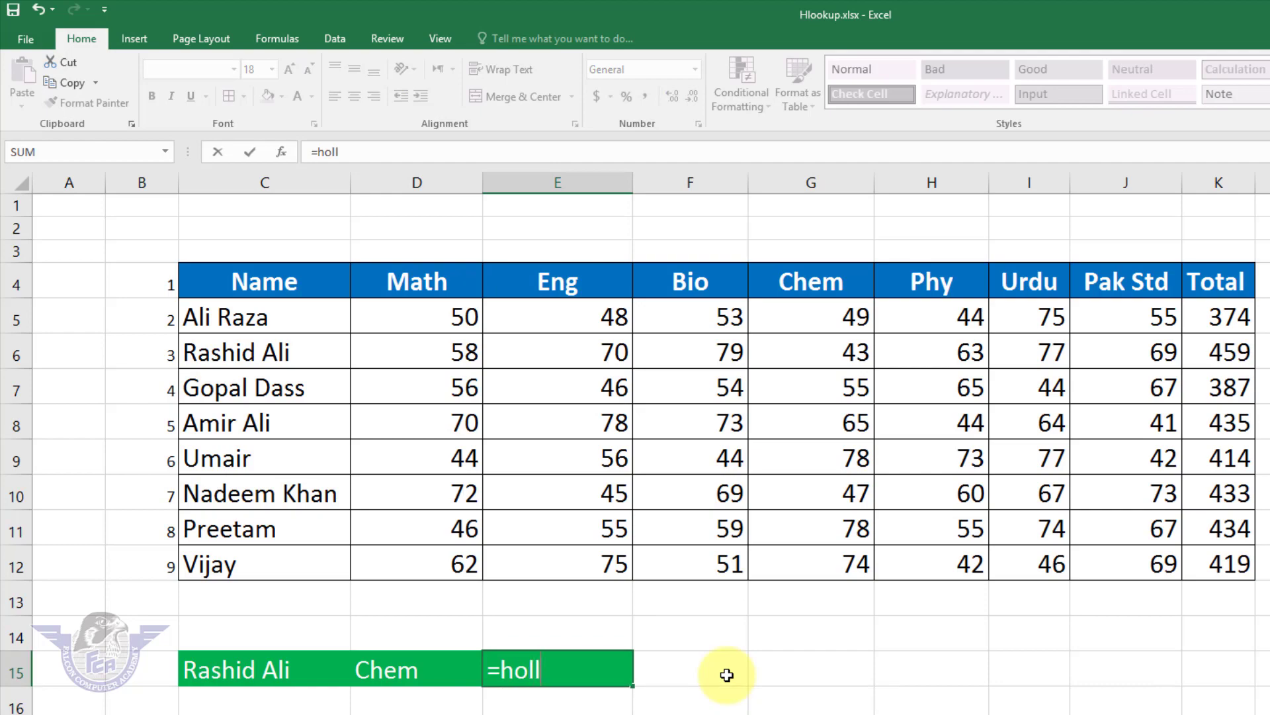
pyautogui.press('BackSpace')
pyautogui.press('BackSpace')
pyautogui.press('BackSpace')
pyautogui.write('lookup')
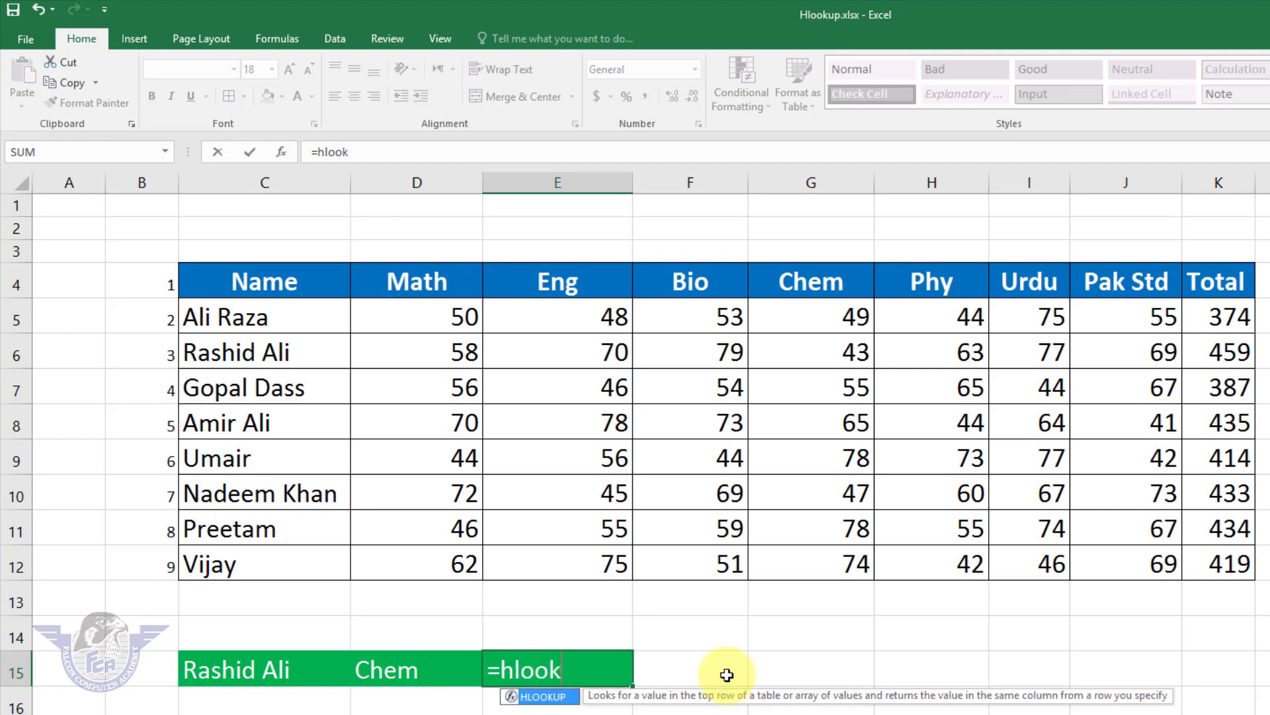
pyautogui.write('(')
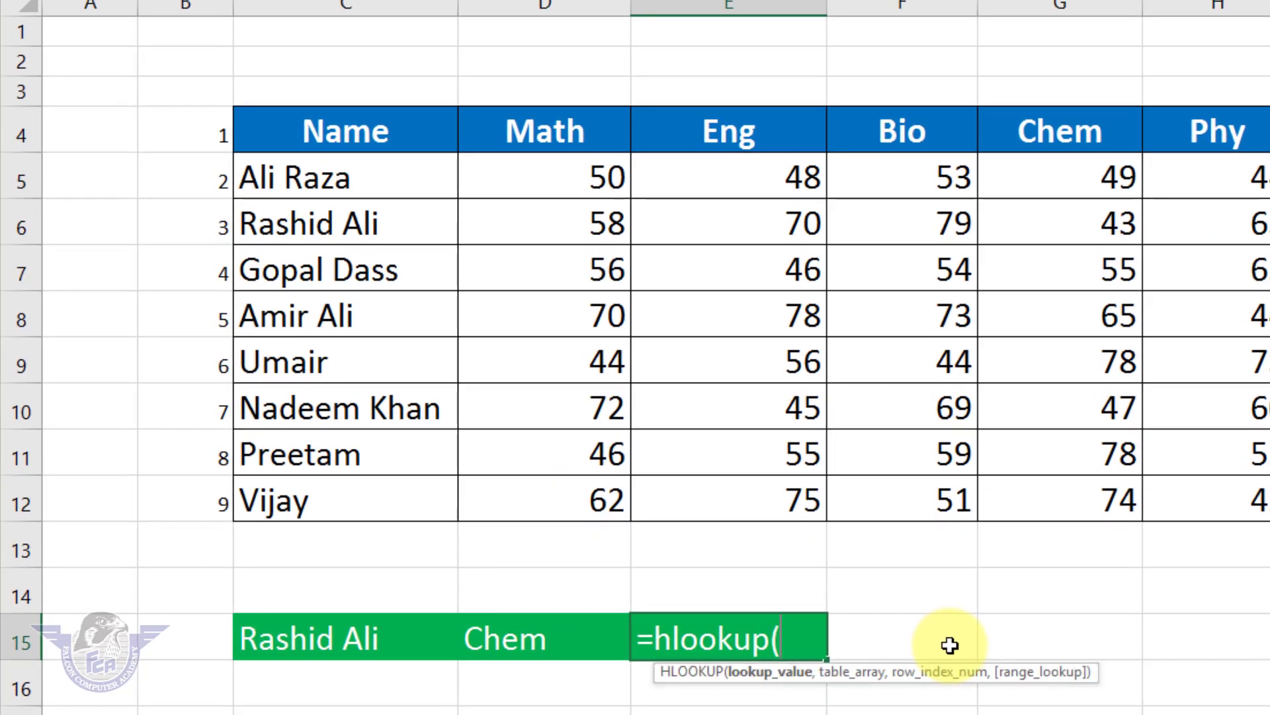
pyautogui.click(536, 645)
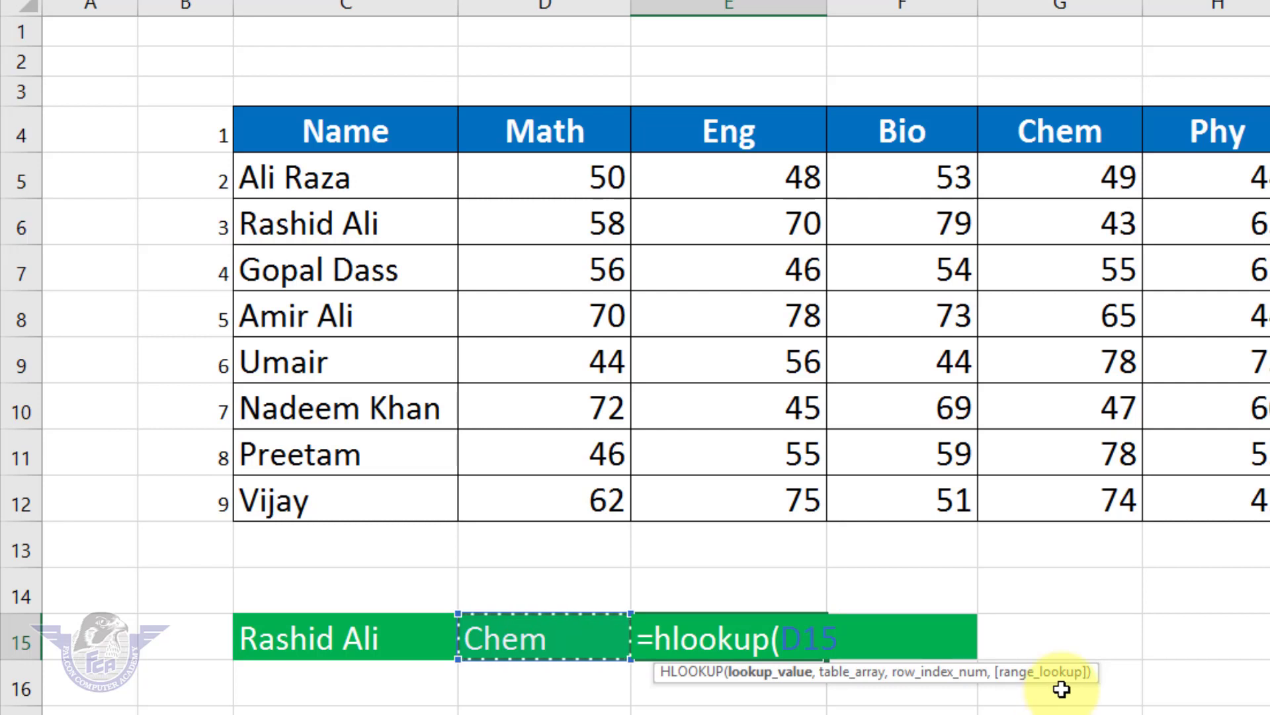
pyautogui.write(',')
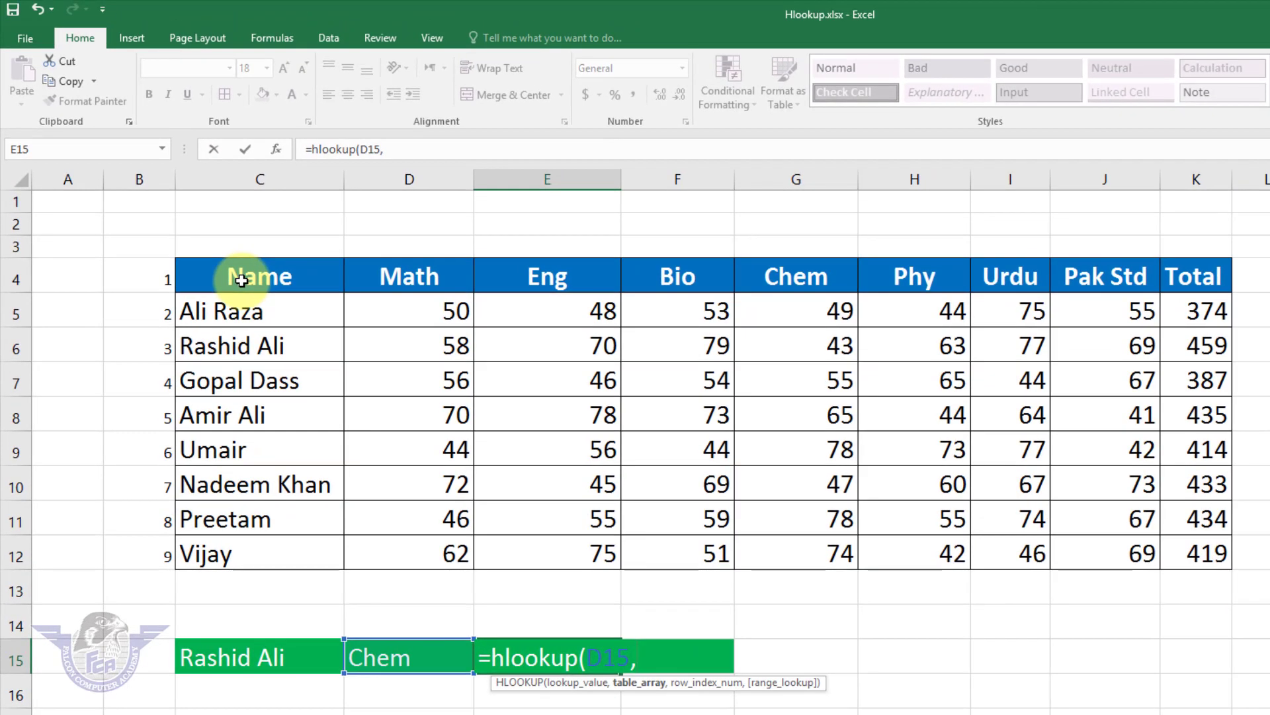
# - Complete the E15 formula with table array C4:K12, row index 3 and exact match 0, giving =hlookup(D15,C4:K12,3,0)
pyautogui.moveTo(241, 281); pyautogui.dragTo(1191, 548)
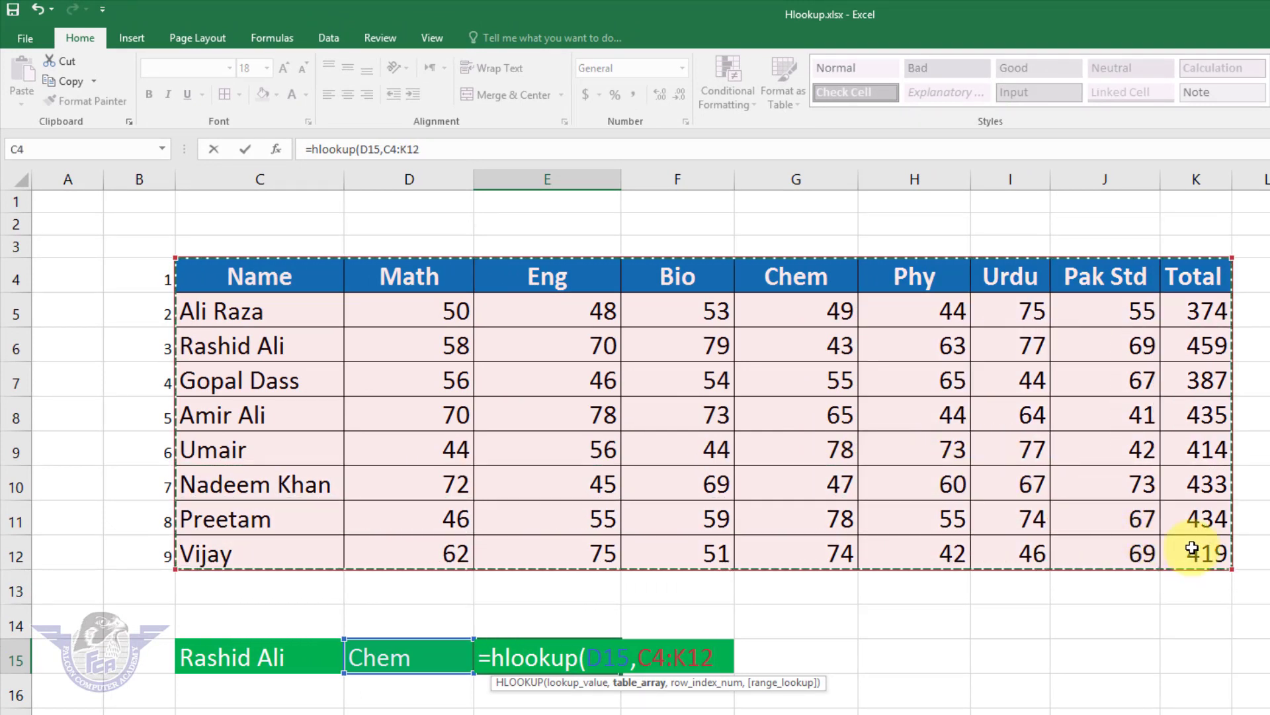
pyautogui.write(',')
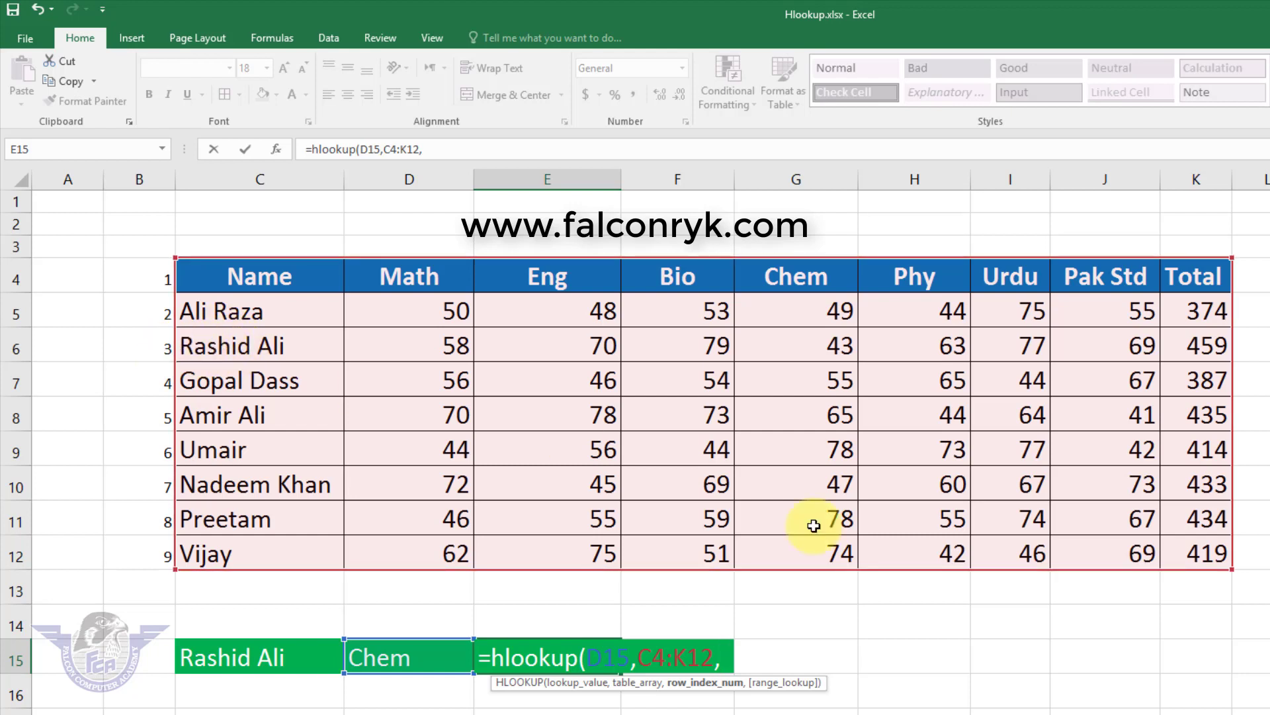
pyautogui.write('3')
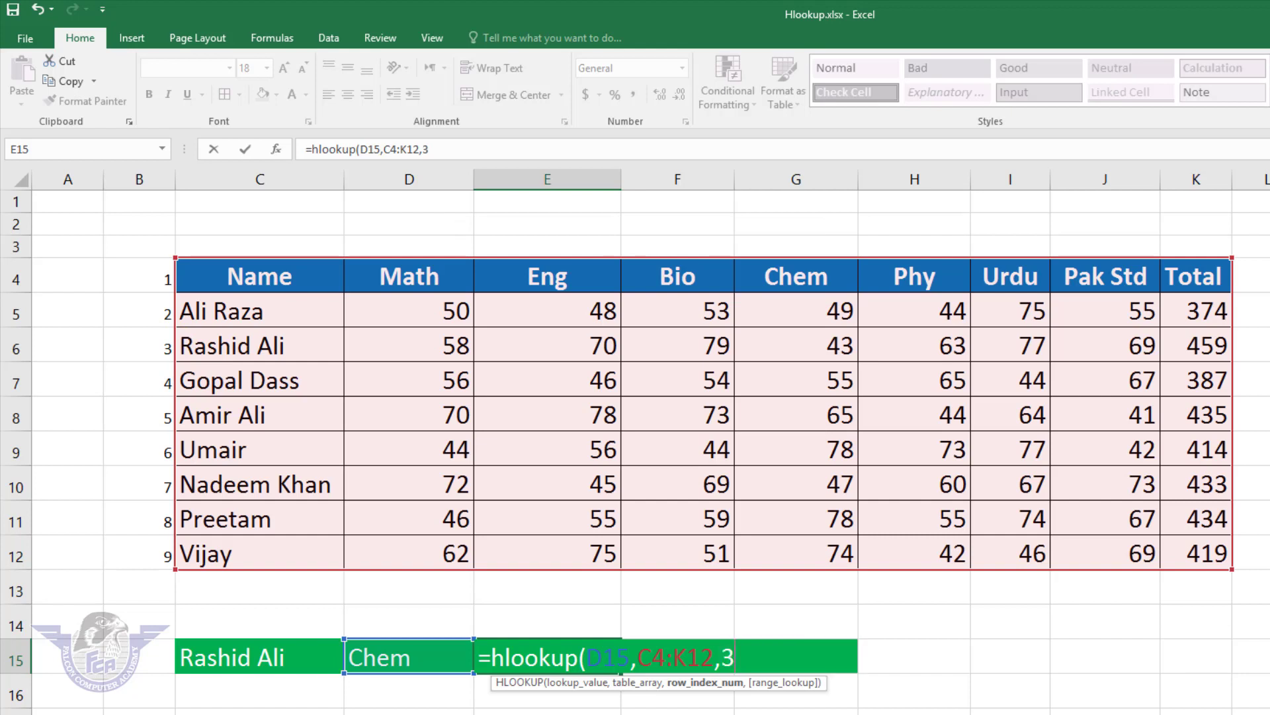
pyautogui.write(',')
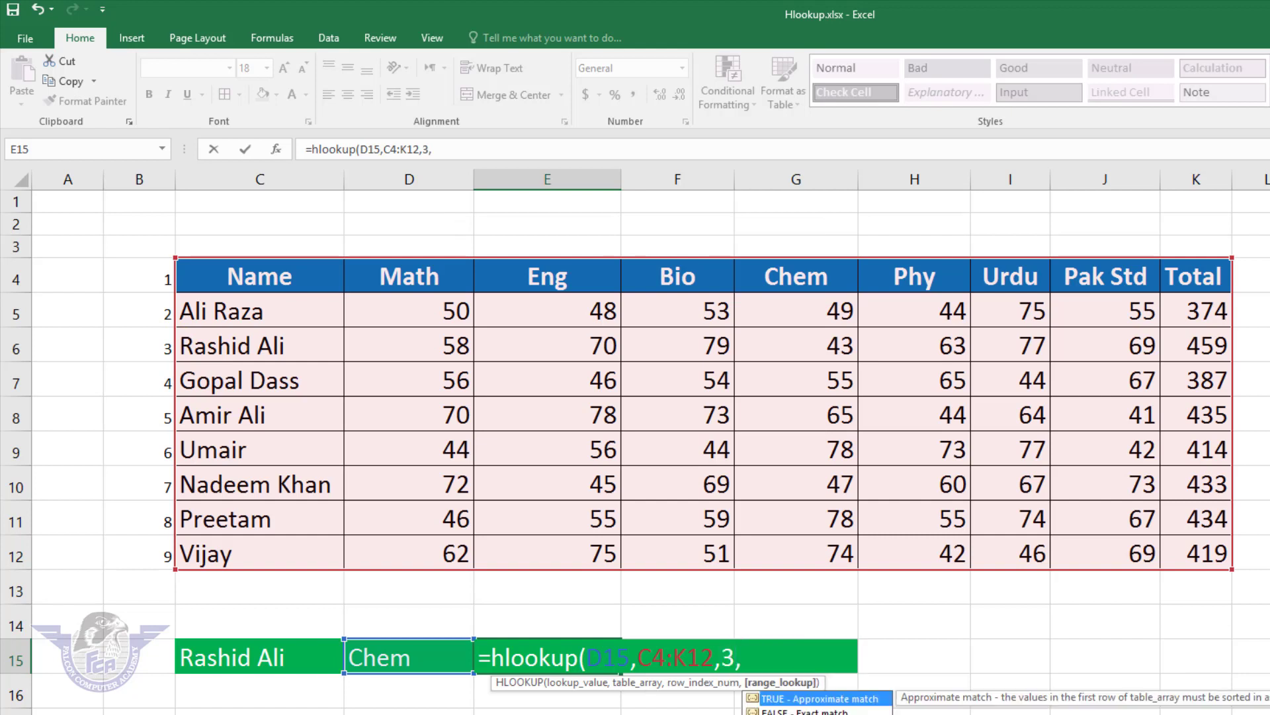
pyautogui.write('0)')
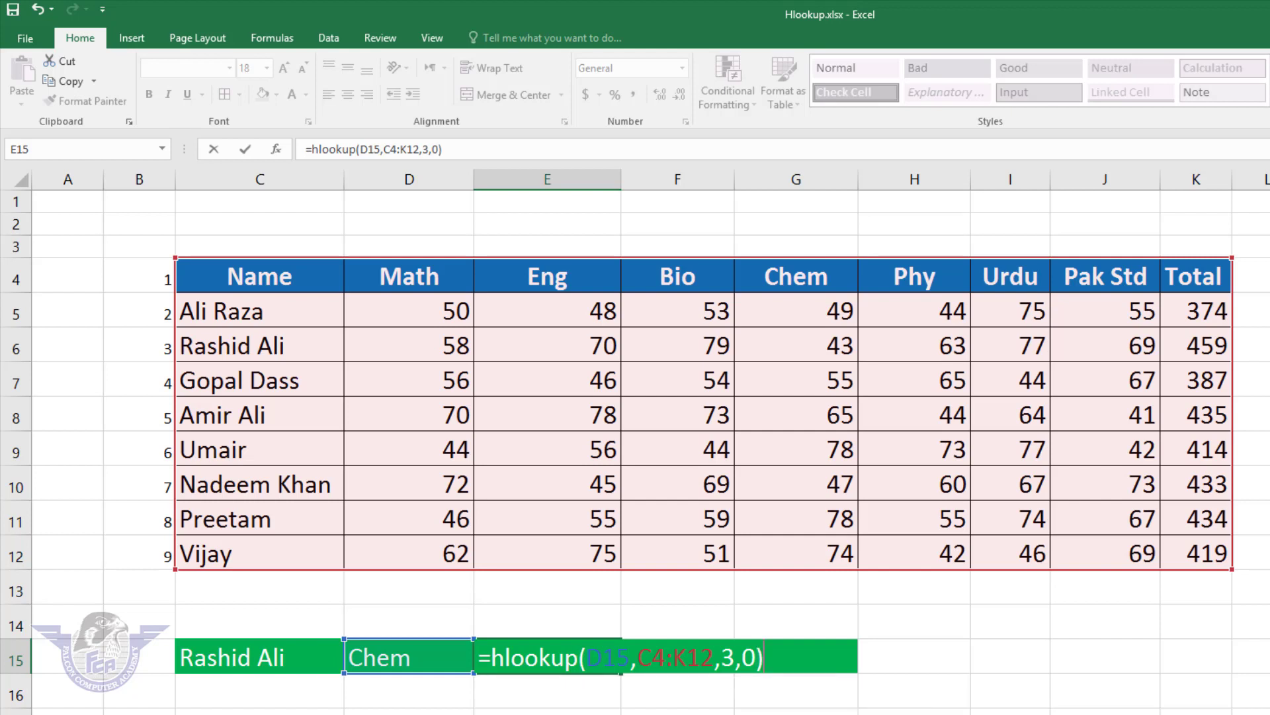
pyautogui.press('Return')
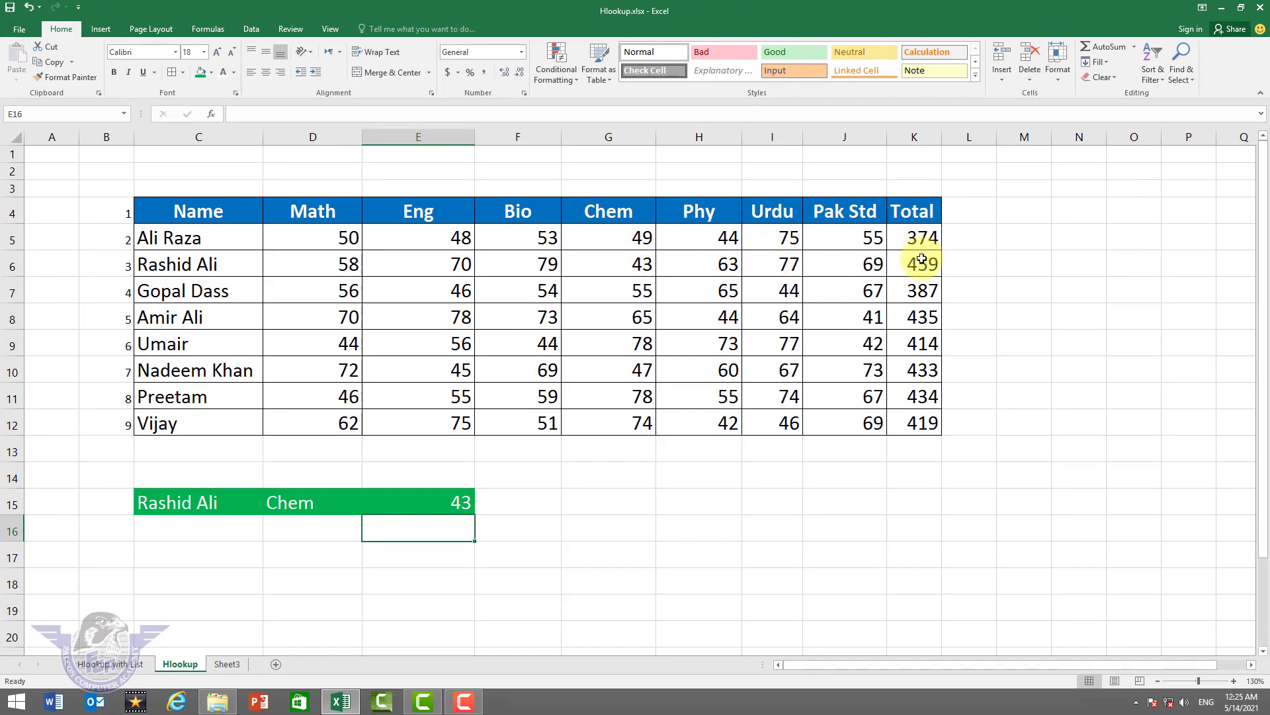
# - Test the lookup by choosing Total from the subject list in D15, and finish with Math selected
pyautogui.click(321, 504)
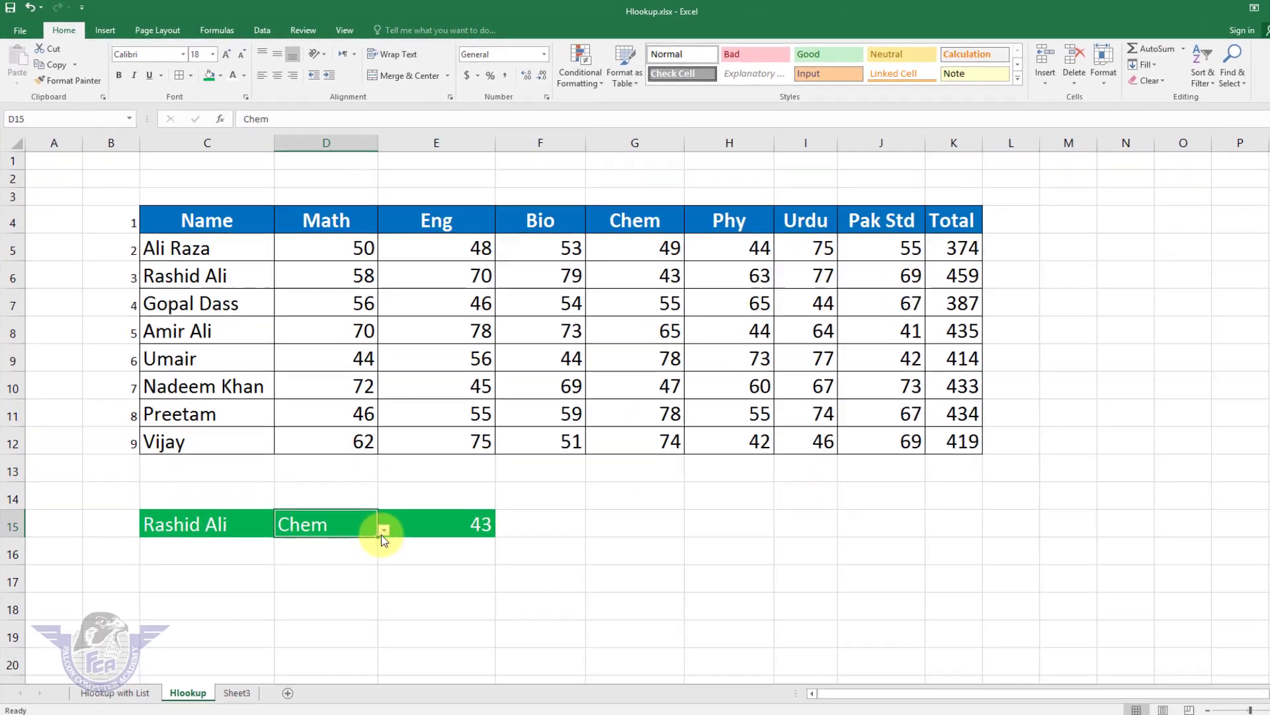
pyautogui.click(384, 529)
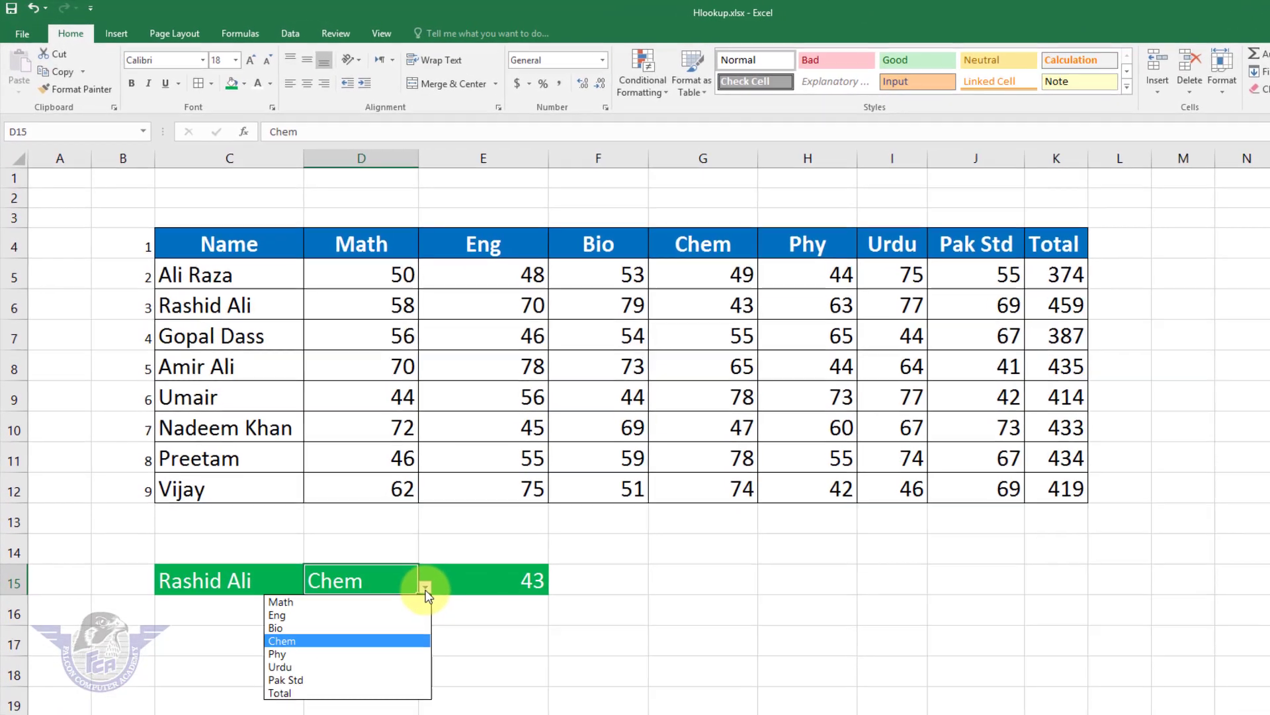
pyautogui.click(337, 688)
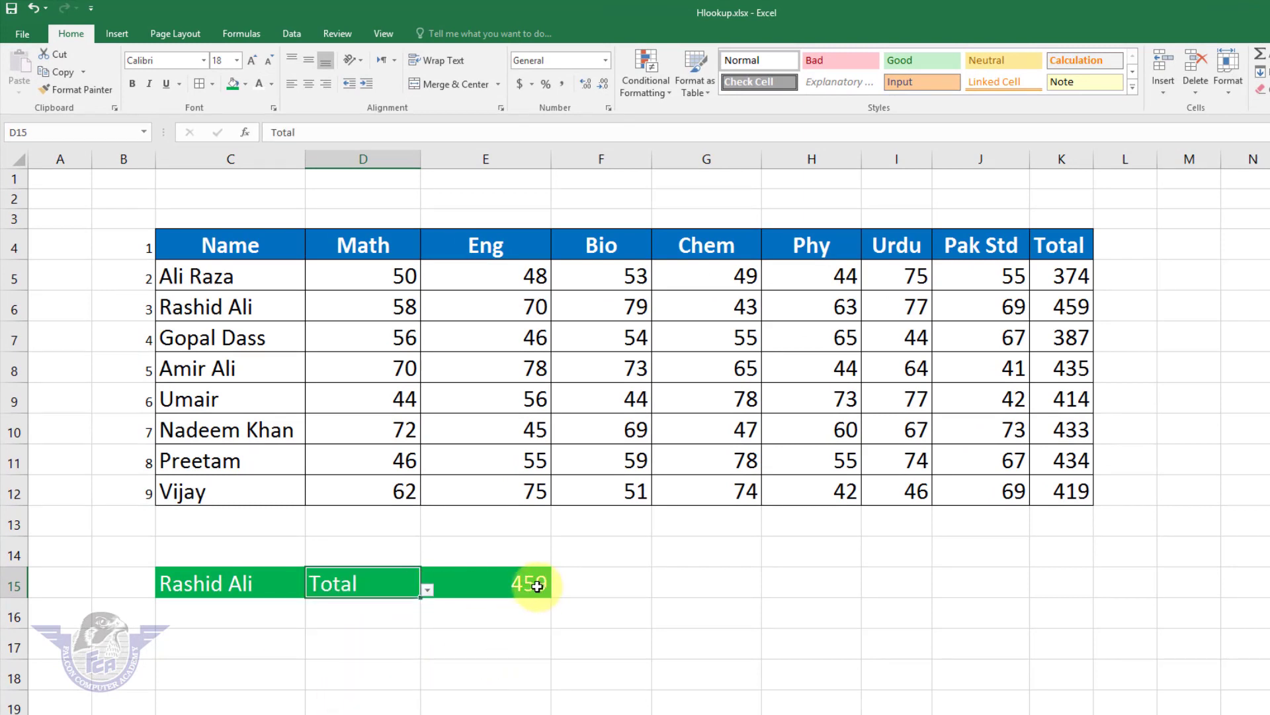
pyautogui.click(426, 592)
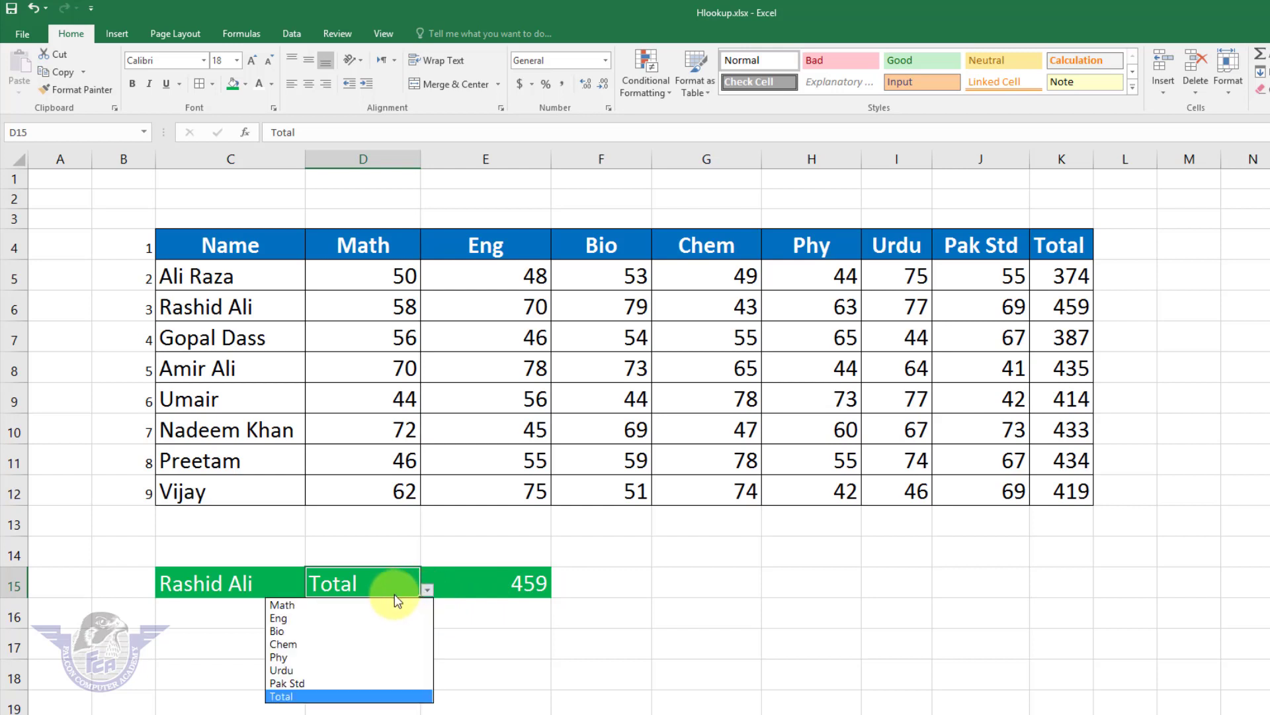
pyautogui.click(325, 604)
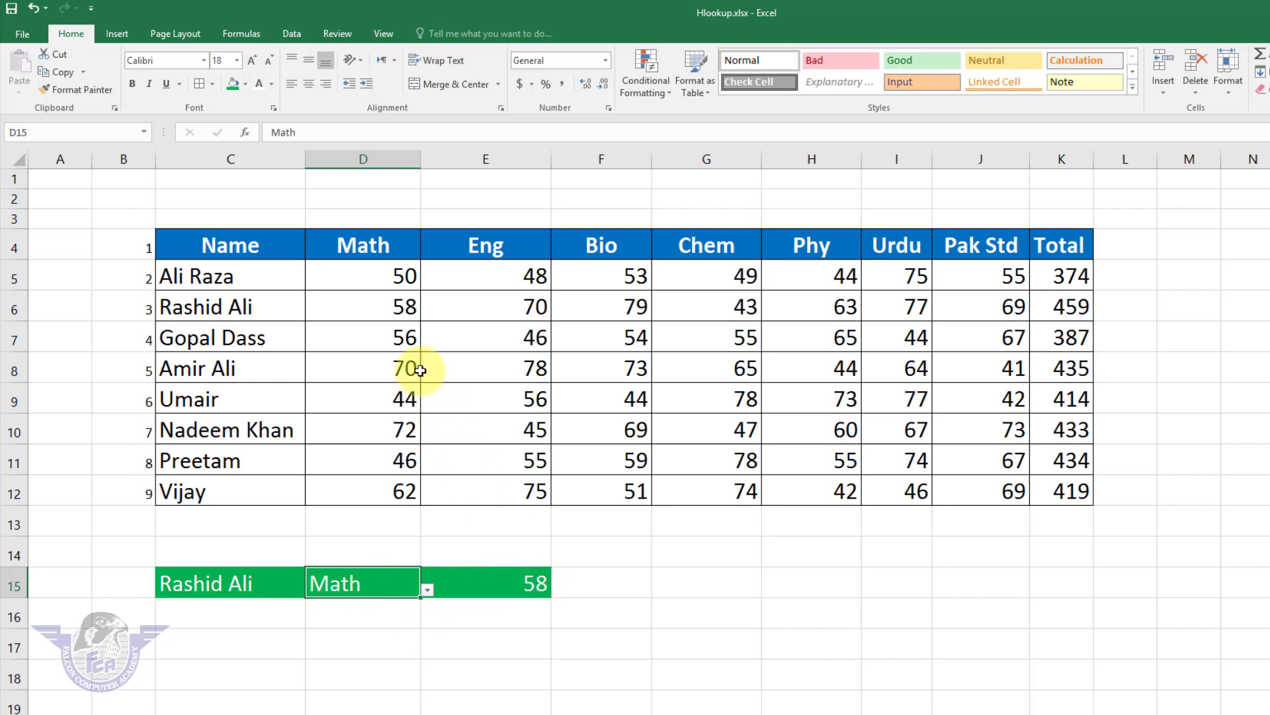